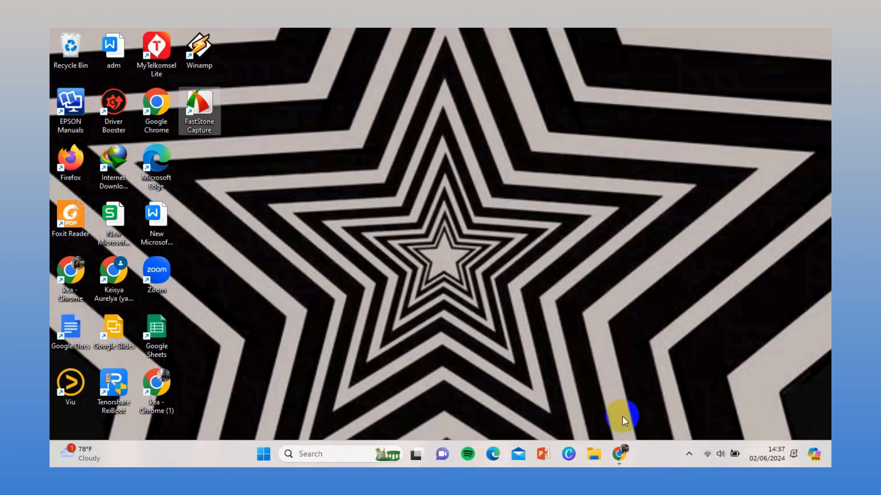
- Switch to Google Forms in Chrome and open the recent form "Kuis Kosong" last opened at 14.10
click(621, 452)
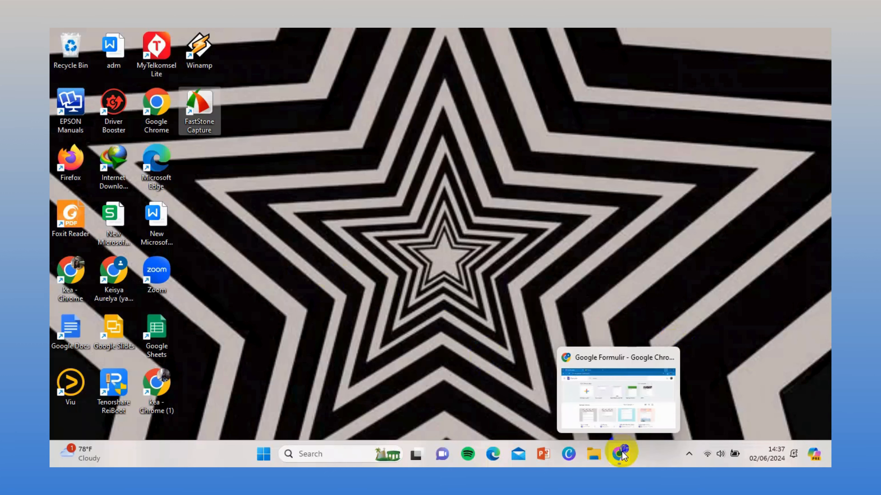
click(622, 451)
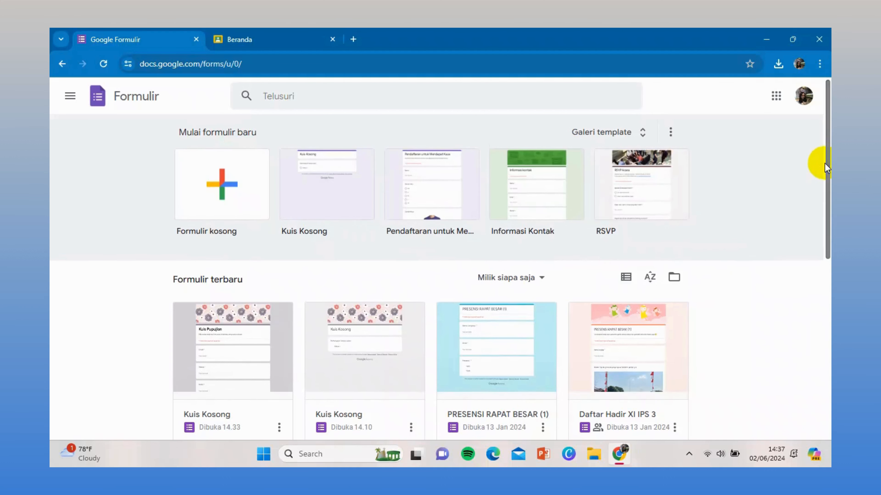
click(393, 351)
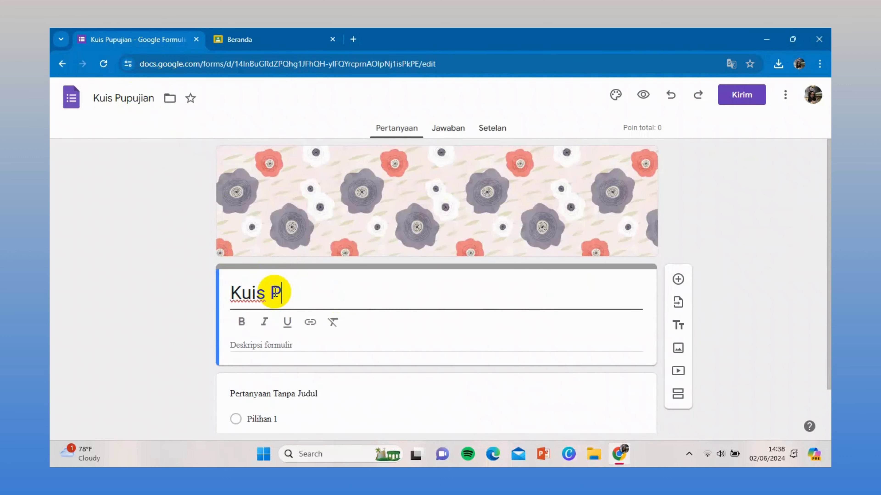
- Title the form "Kuis Pupujian" and make the title bold
text(uis Pupujian)
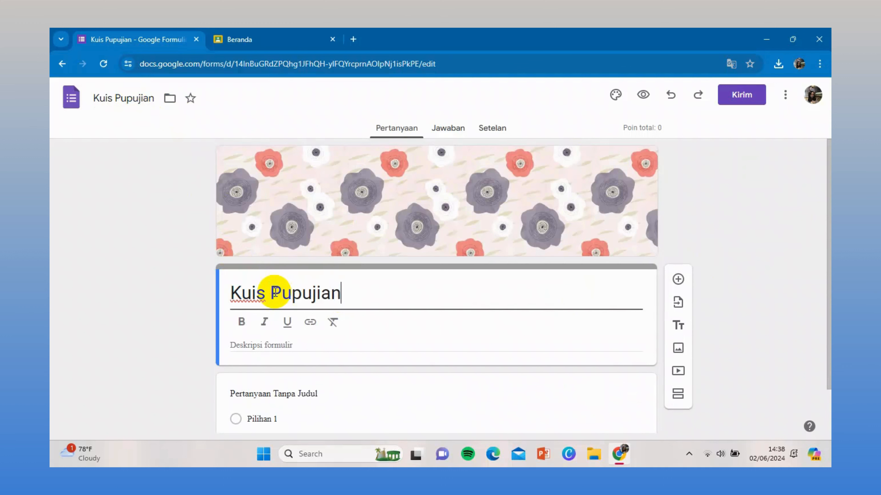
click(241, 322)
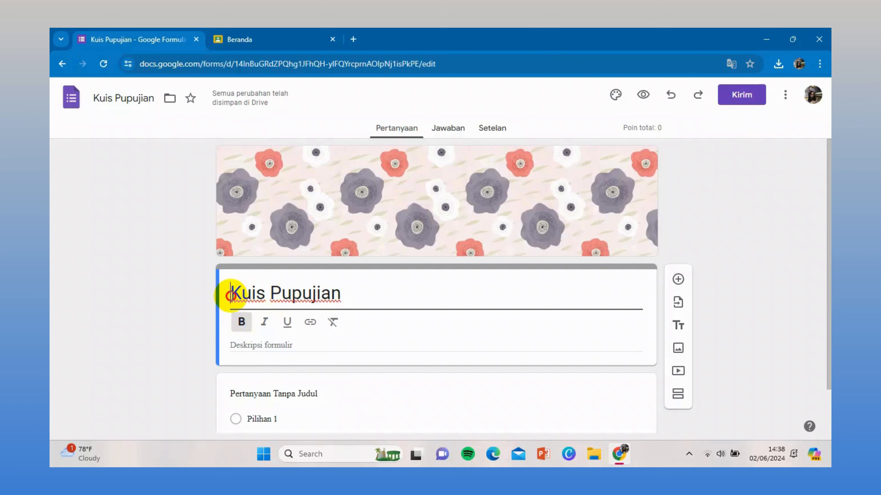
drag(224, 293, 362, 300)
click(242, 322)
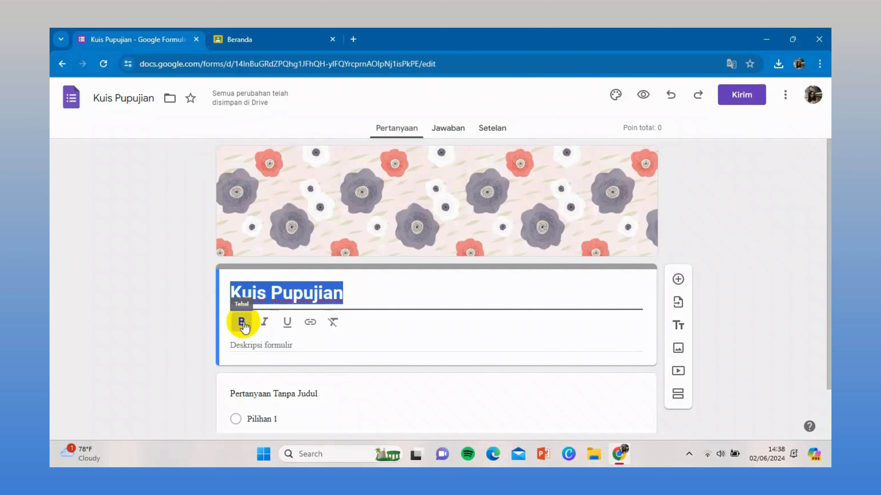
click(391, 294)
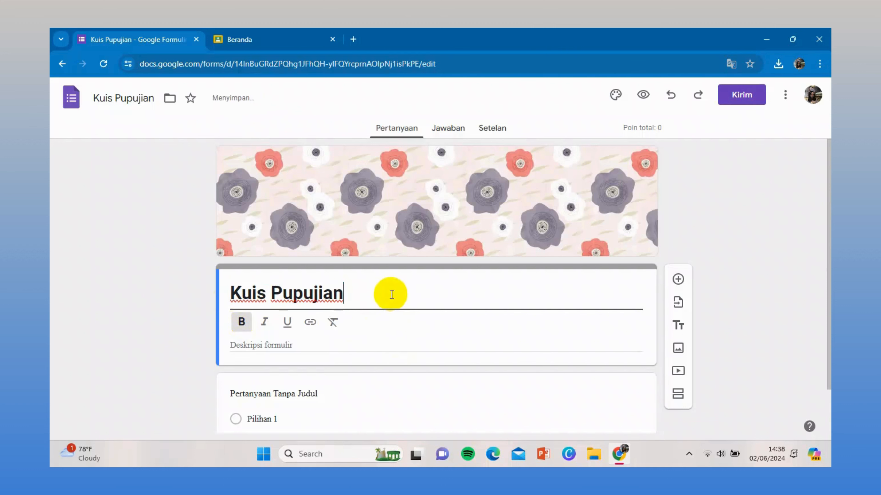
- Enter the form description "Pek eusian soal-soal anu aya di handap, sing soson-soson!"
click(301, 344)
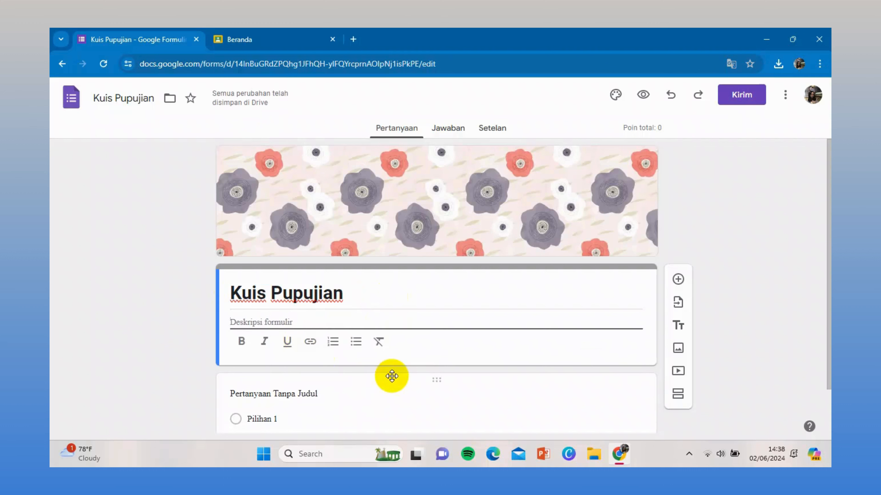
text(Pek)
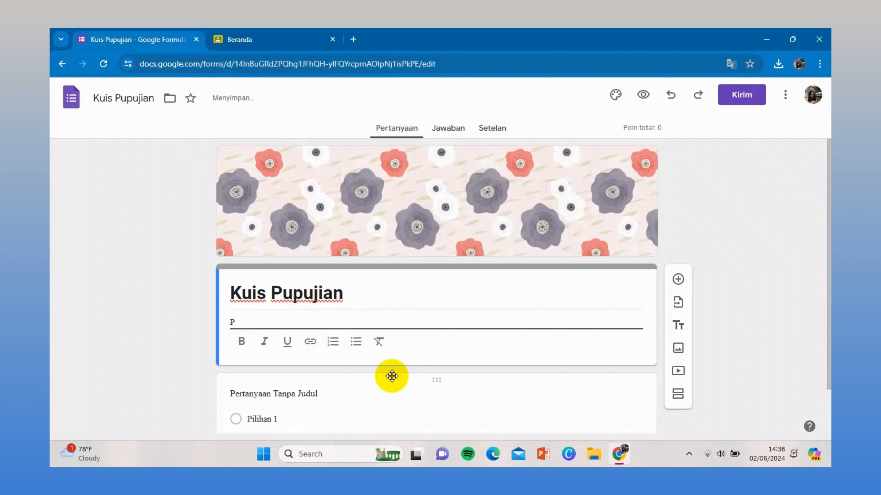
text( eusian)
- Change the untitled first question to Jawaban singkat and replace its placeholder title with "Wasta"
click(350, 393)
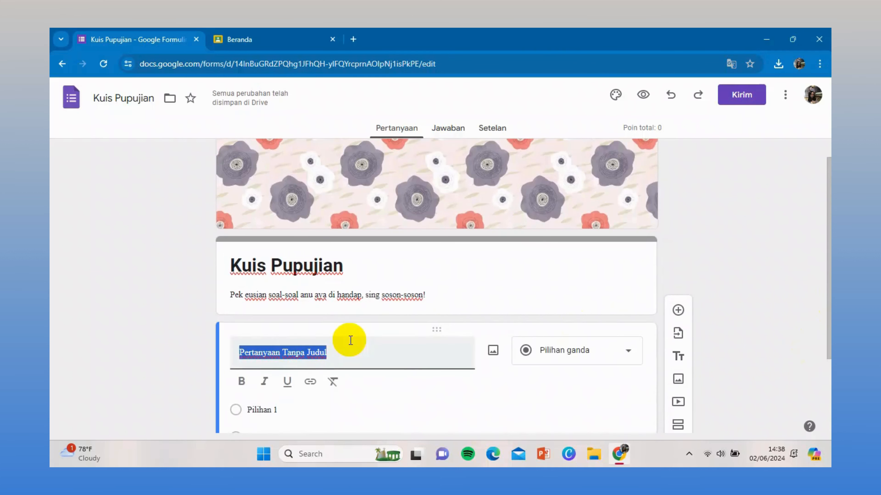
click(577, 351)
click(570, 104)
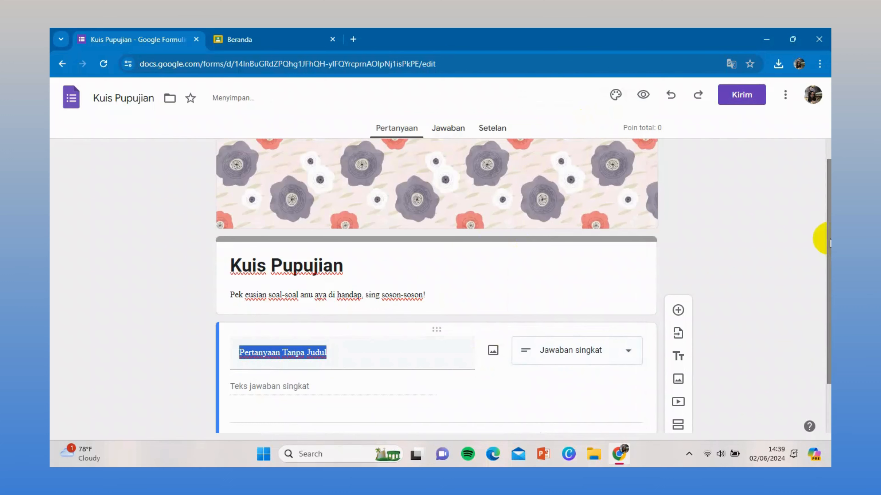
drag(828, 239, 828, 302)
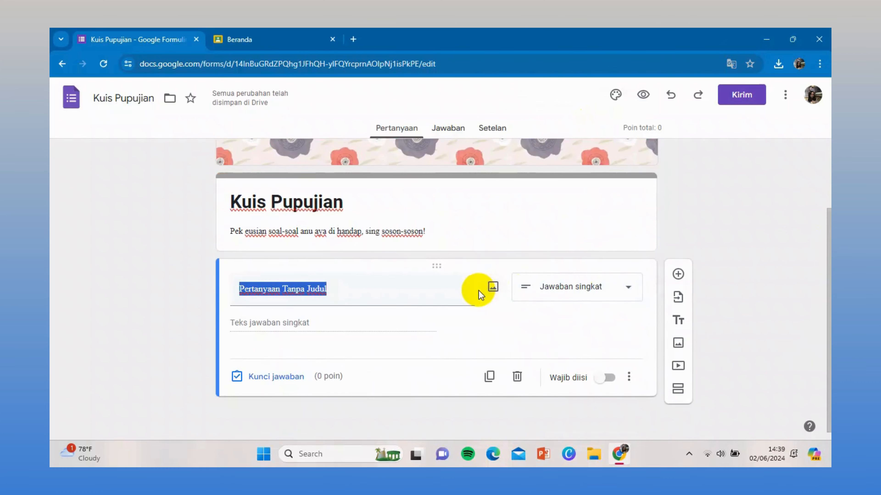
key(w)
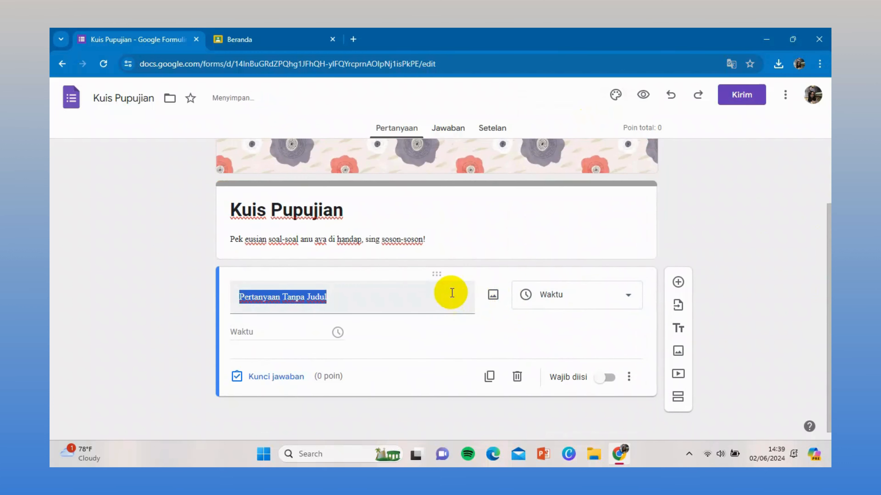
key(BackSpace)
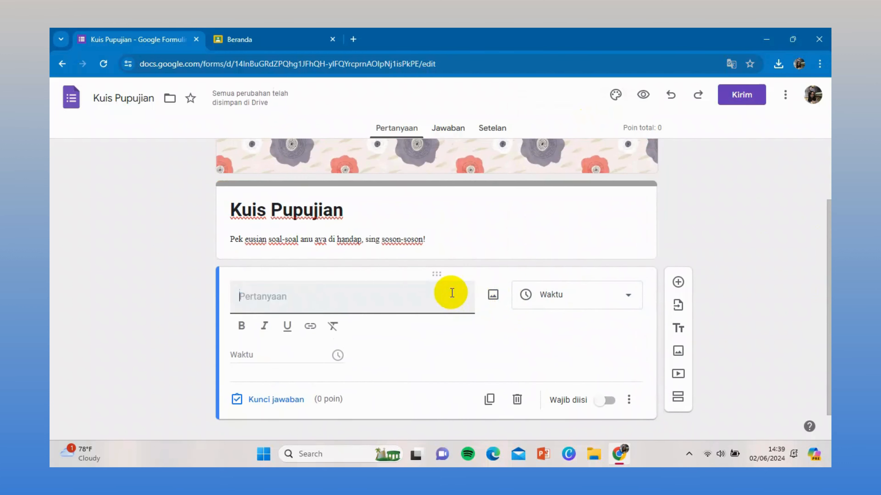
text(E)
key(BackSpace)
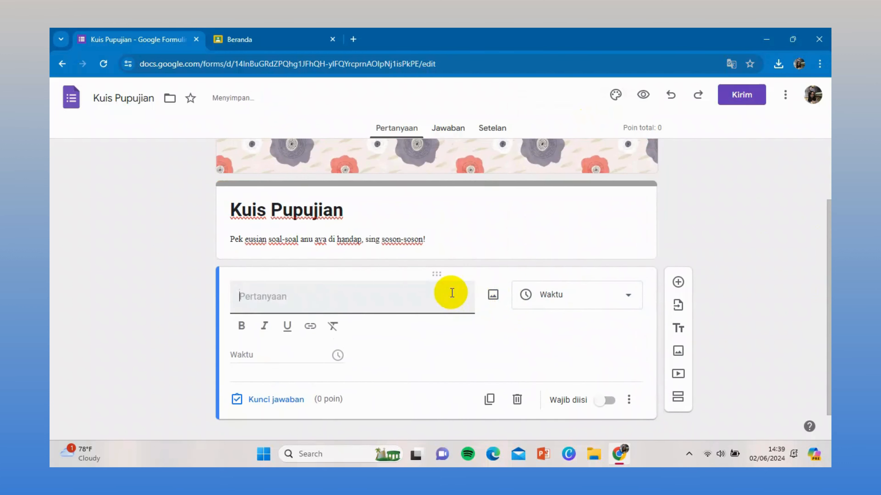
text(Wast)
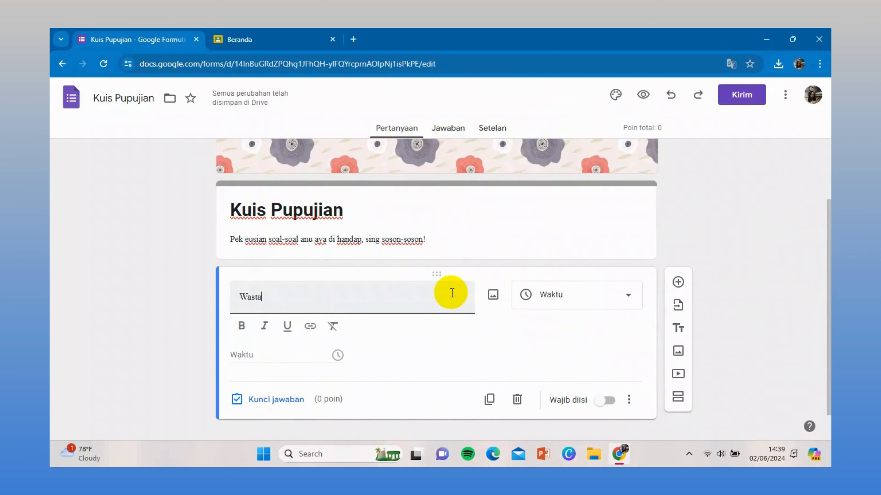
text(a)
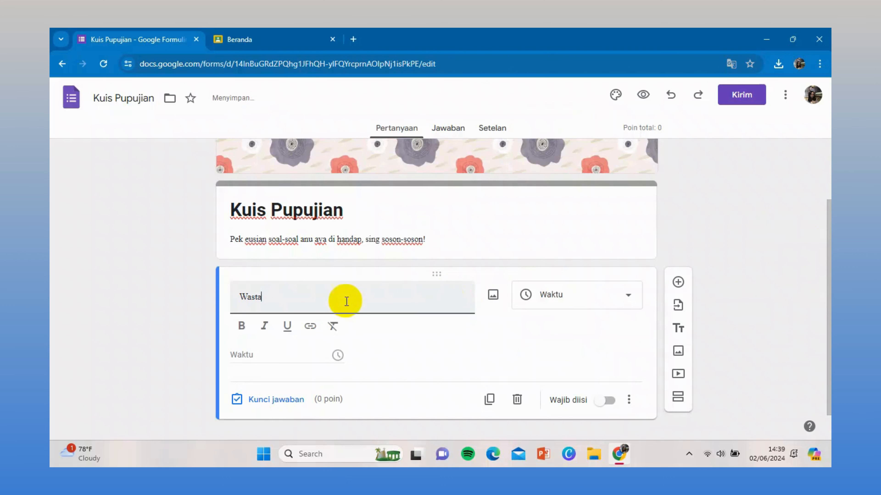
- Set the "Wasta" question type back to Jawaban singkat and make the question required
click(534, 303)
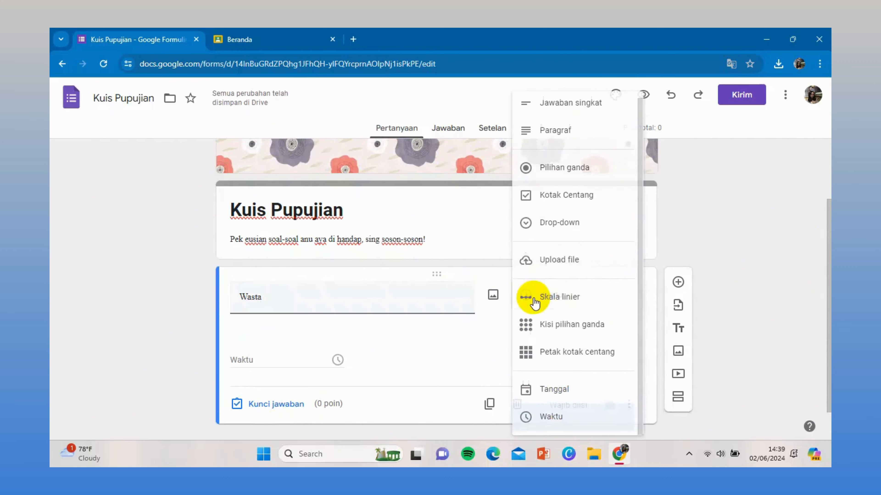
click(587, 116)
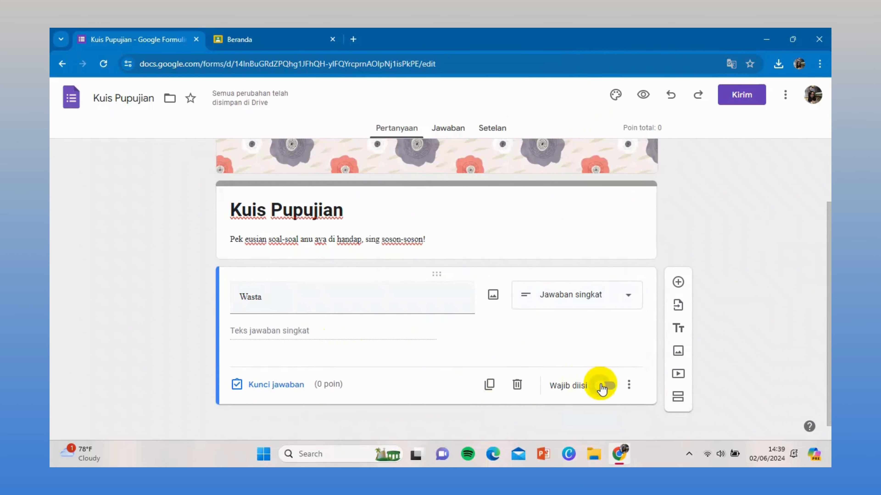
click(605, 385)
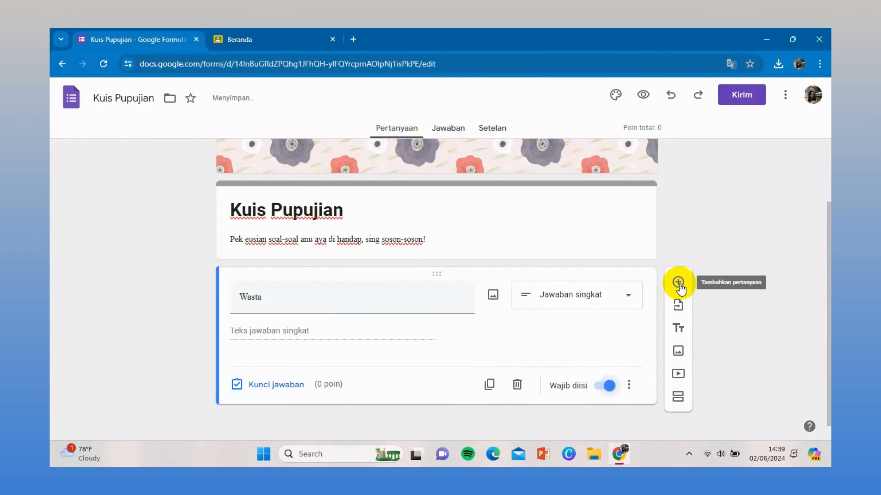
- Add a new multiple-choice question below the required NIS short-answer question
click(678, 283)
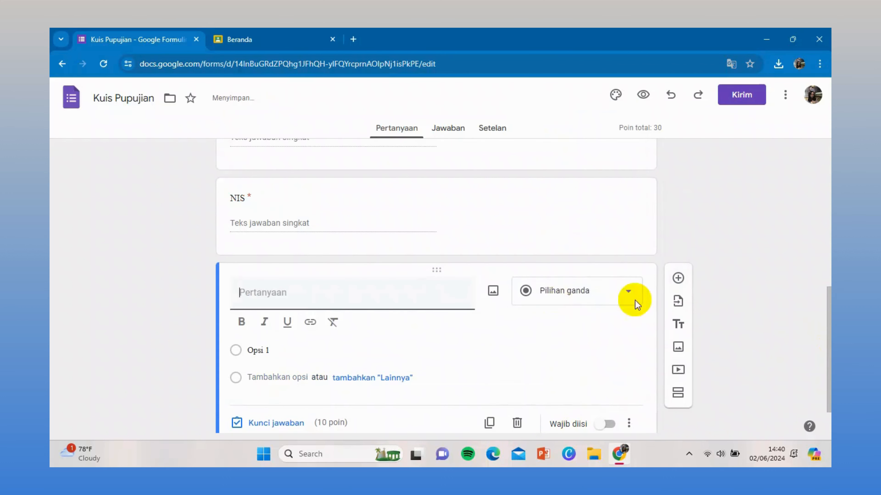
click(827, 324)
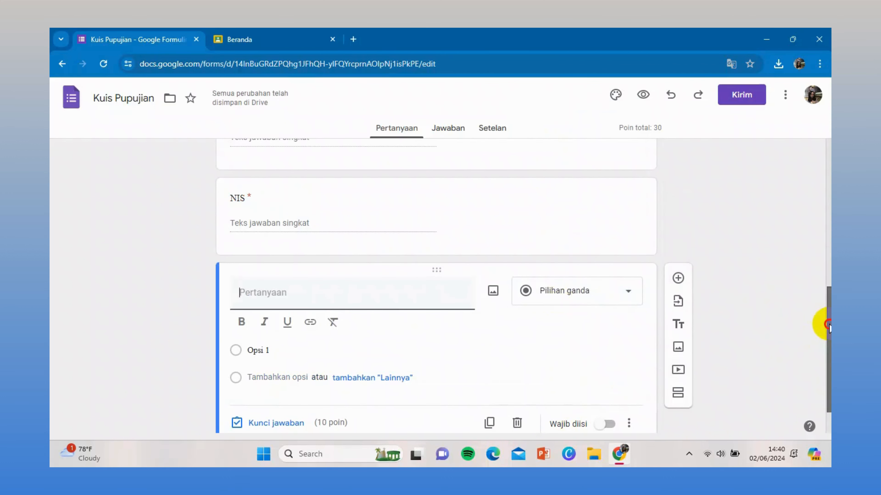
drag(827, 324, 827, 334)
click(388, 266)
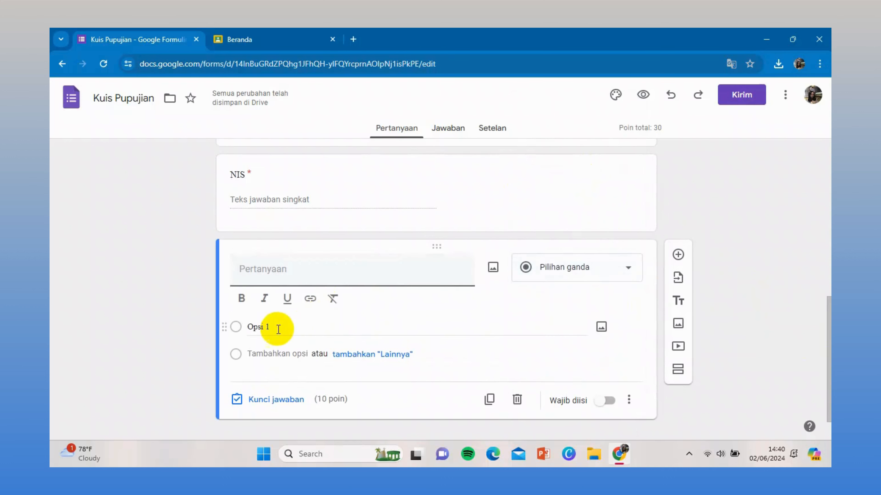
click(269, 356)
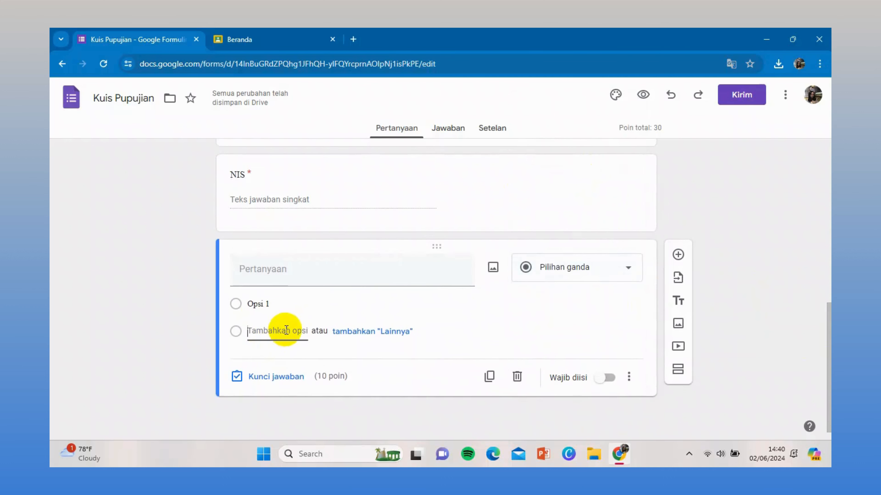
click(361, 333)
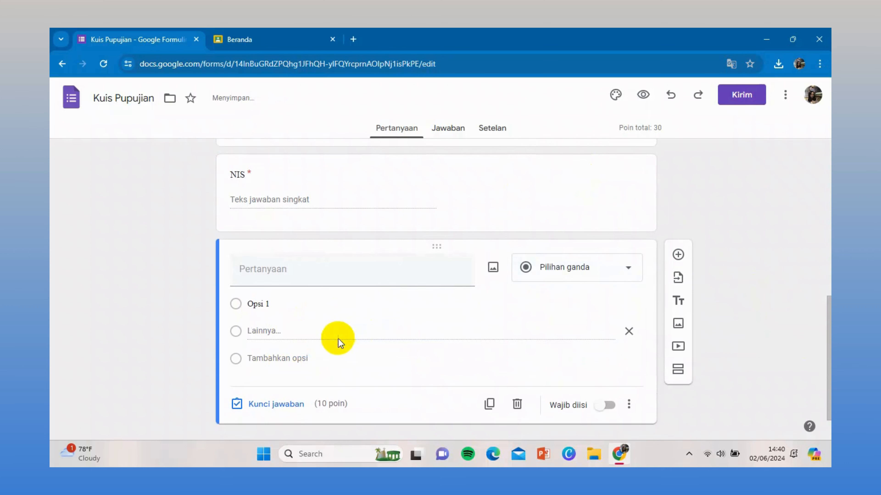
click(630, 331)
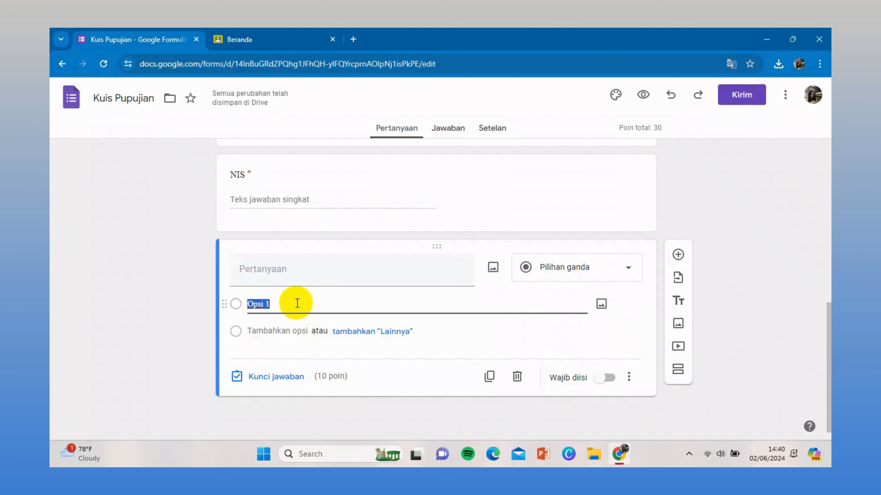
- Enter the new question's text: "Pupujian mangrupa nyanyian atawa lagu-lagu pikeun muji kaagungan sarta kaonjoyan anu dipiboga ku..."
click(300, 276)
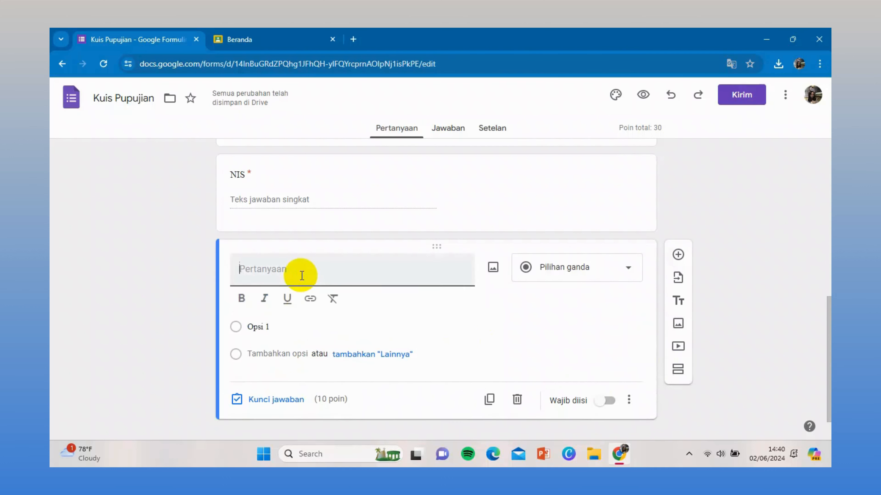
text(p)
key(BackSpace)
text(P)
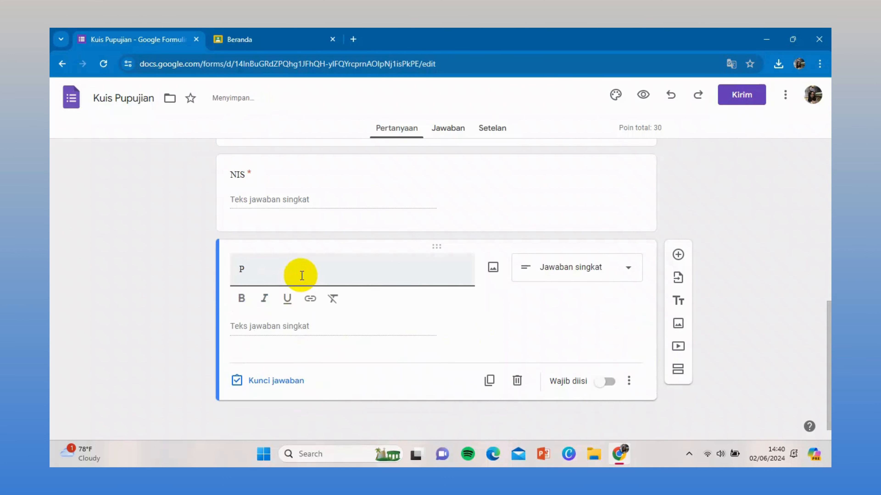
text(upujian mangrupa n)
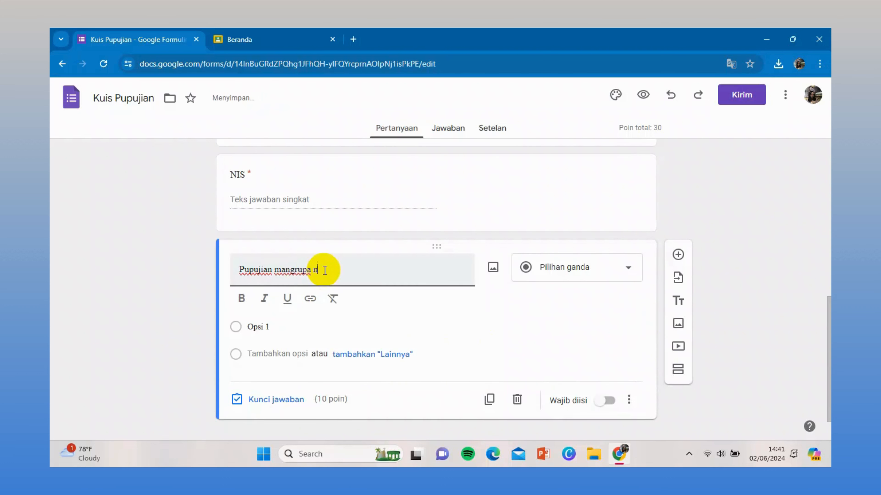
text(yanyian atawa lagu-lagu pikeun muji kaagungan sarta kaonjoyan anu dipiboga ku...)
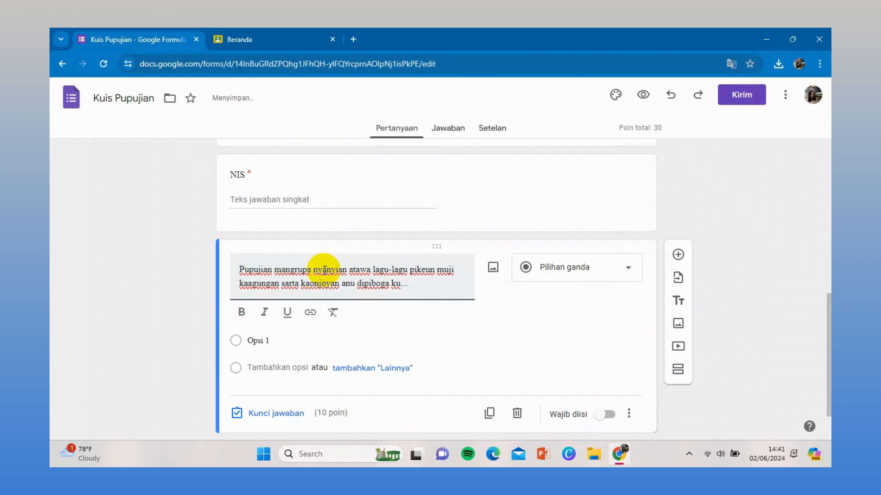
- Fill in the first two answer options of the Pupujian question as "Nabi Adam AS" and "Nabi Sulaiman AS"
click(258, 340)
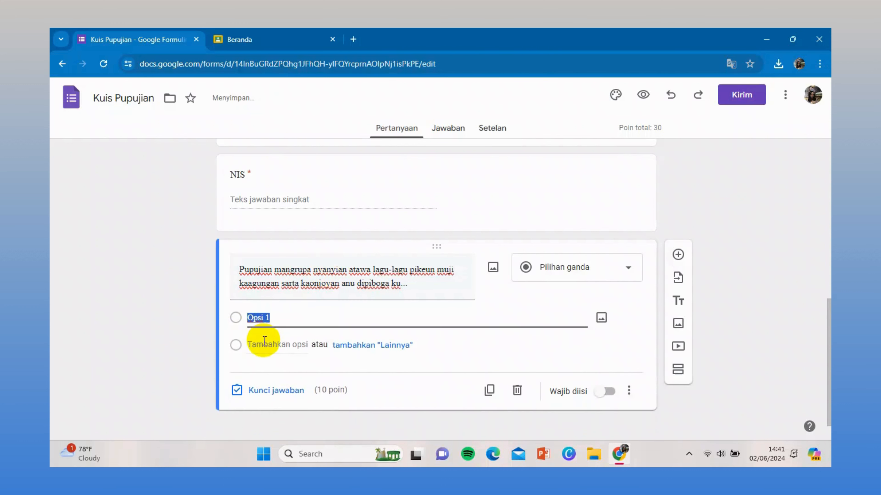
text(Nabi Adam AS)
click(264, 341)
text(Na)
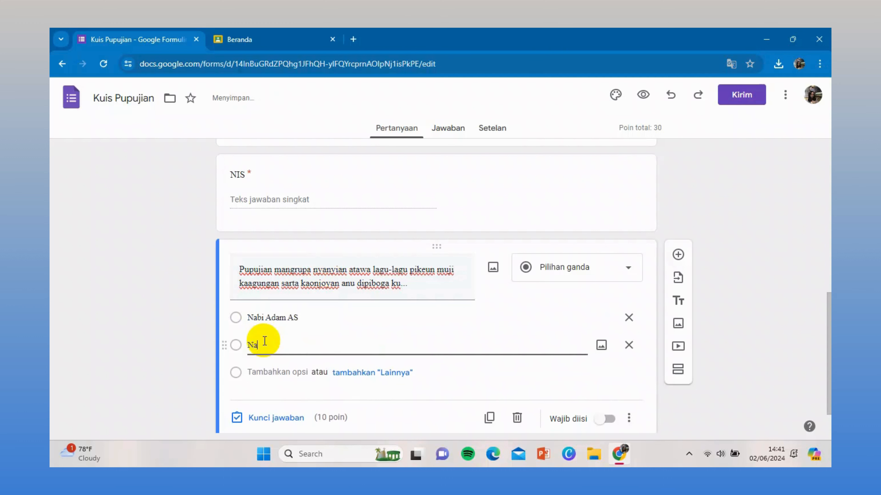
text(bi Sulaiman AS)
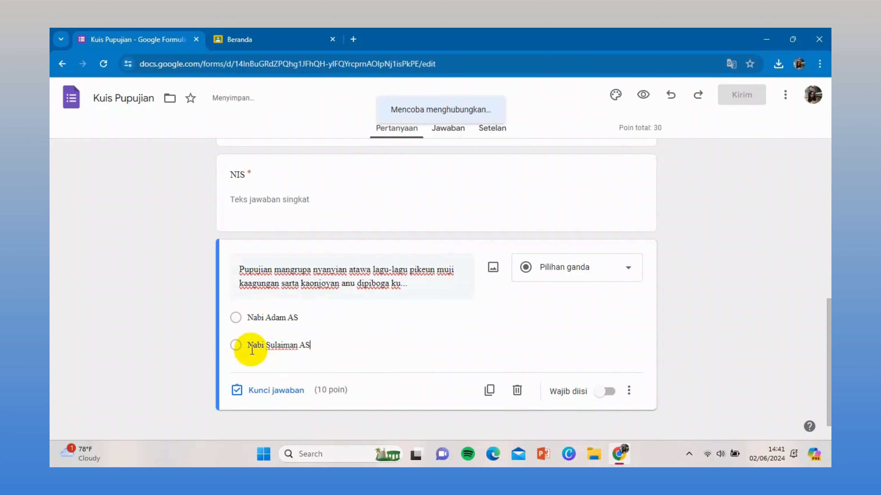
click(310, 346)
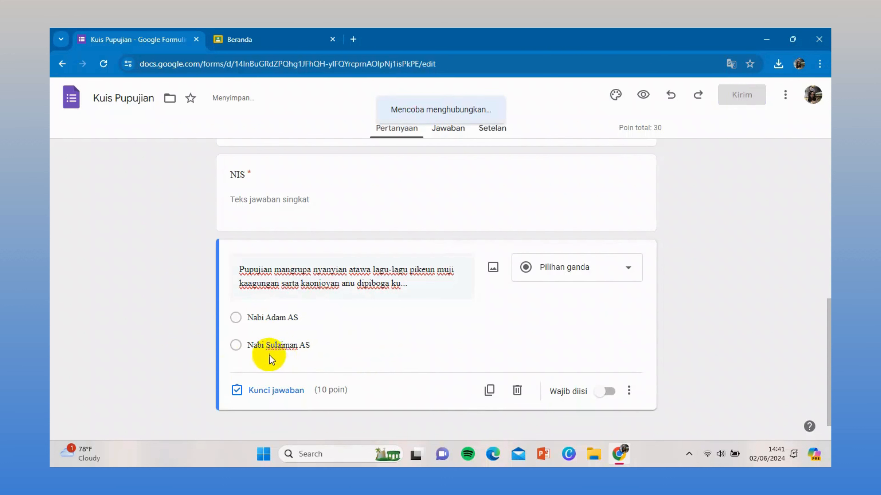
click(283, 346)
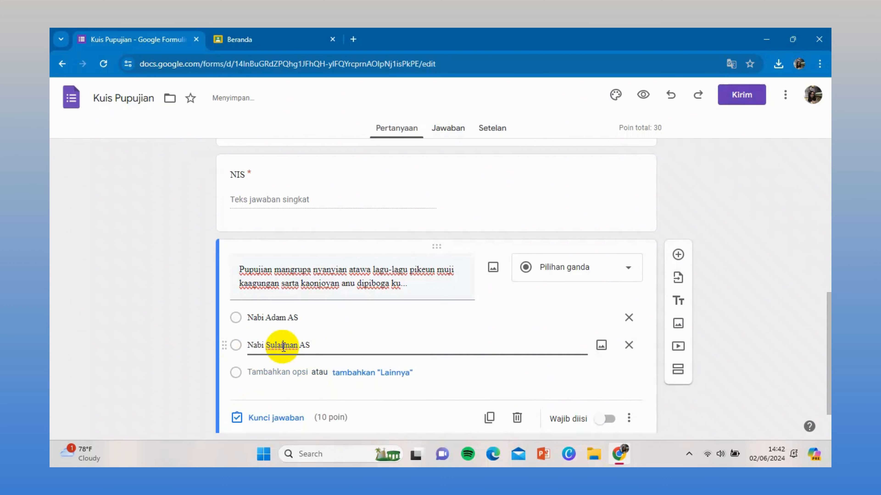
- Add "Nabi Yusuf AS" and "Nabi Muhammad SAW" as the third and fourth answer options of the Pupujian question
click(284, 371)
text(Nabi)
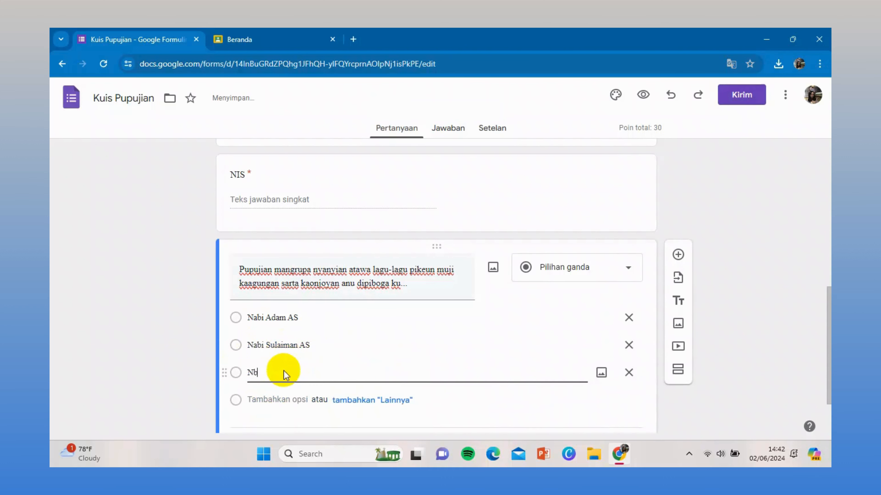
text( Yusuf AS)
click(272, 399)
text(Na)
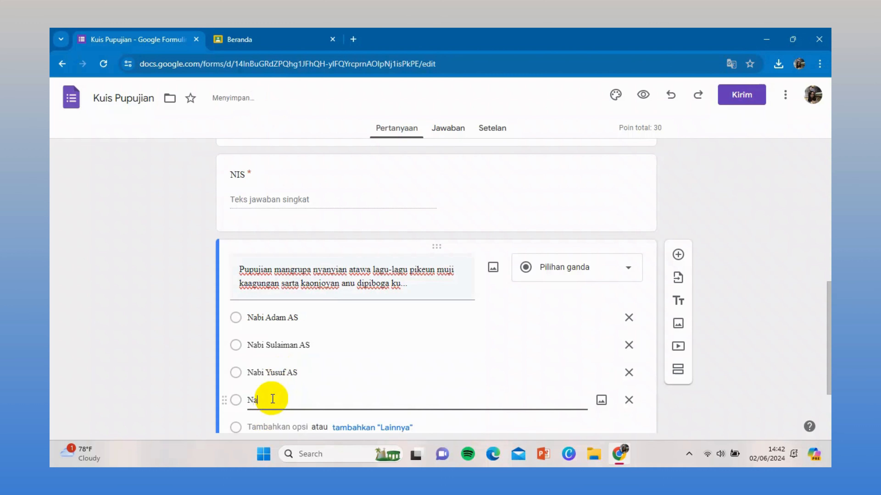
text(bi Muhammad SAW)
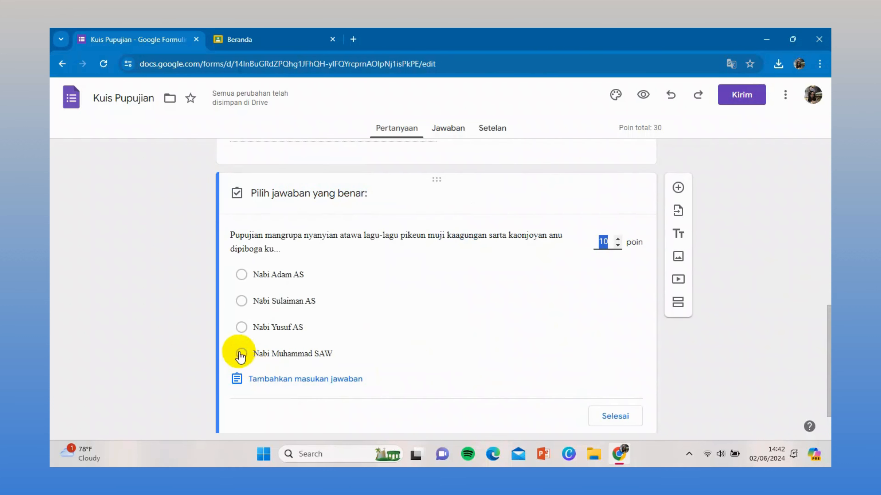
- Mark "Nabi Muhammad SAW" as the correct answer to the Pupujian question and finish editing its answer key
click(241, 354)
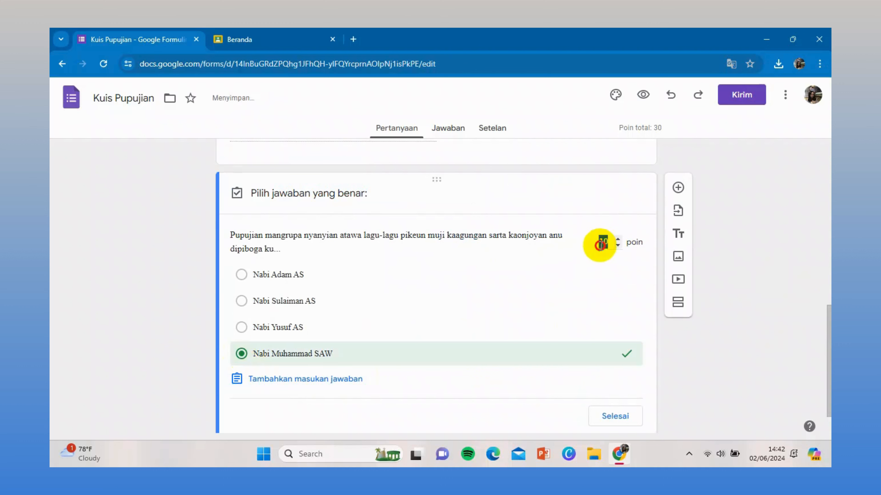
click(607, 241)
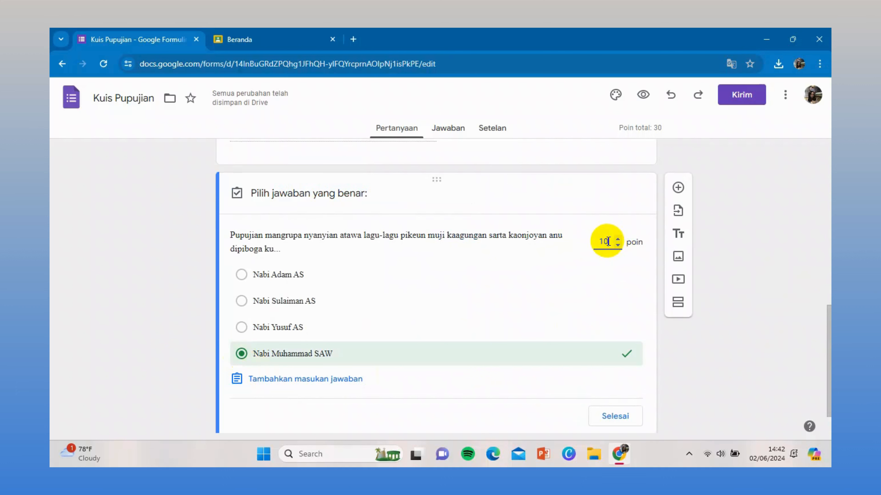
click(617, 417)
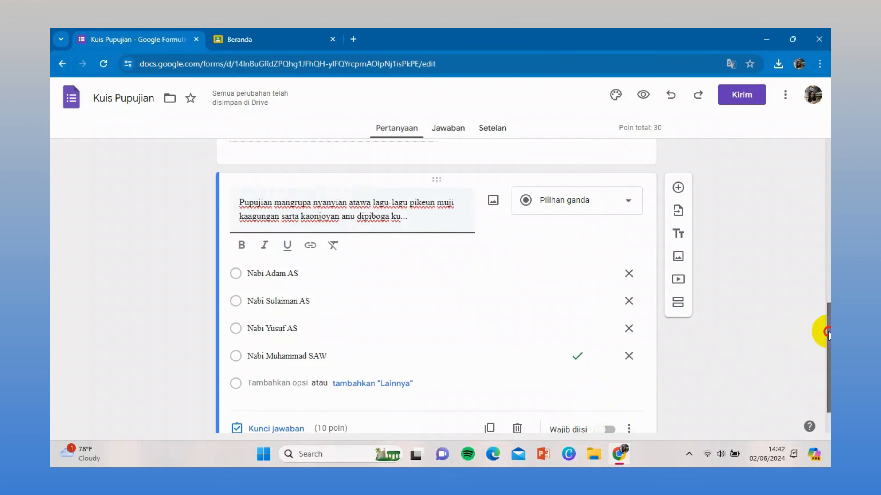
- Make the Pupujian multiple-choice question required and add another question below it
drag(827, 335, 829, 371)
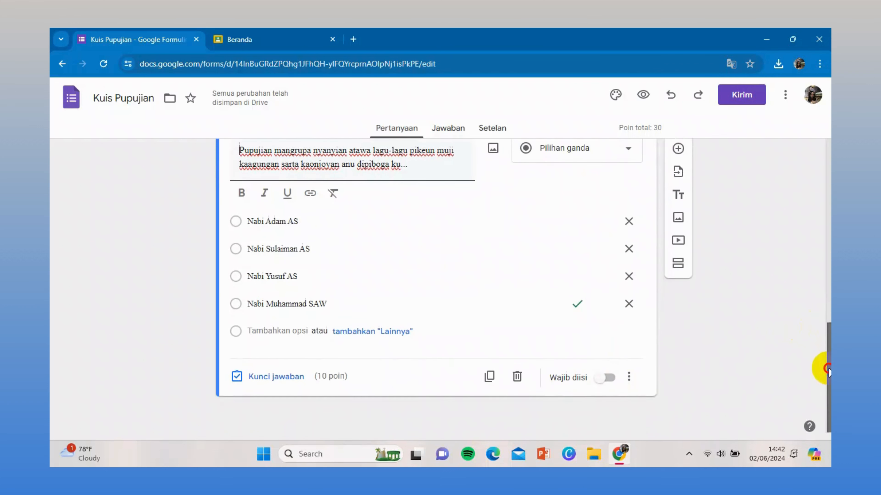
click(608, 379)
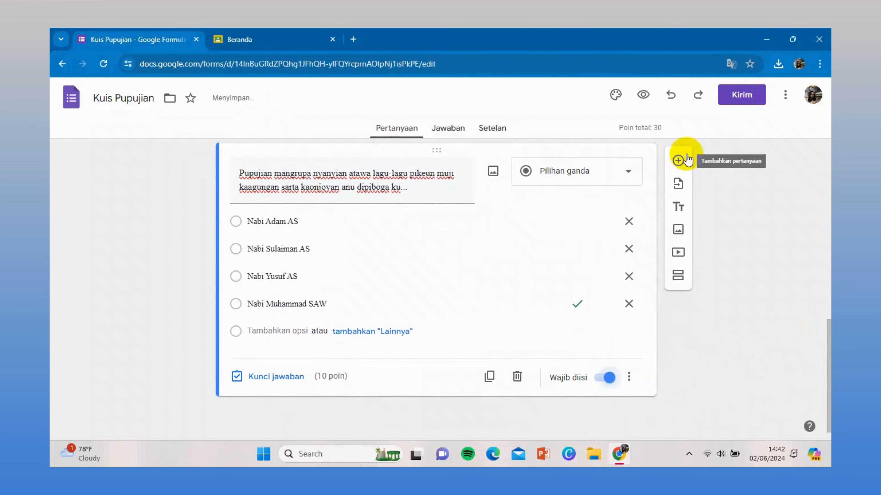
click(678, 161)
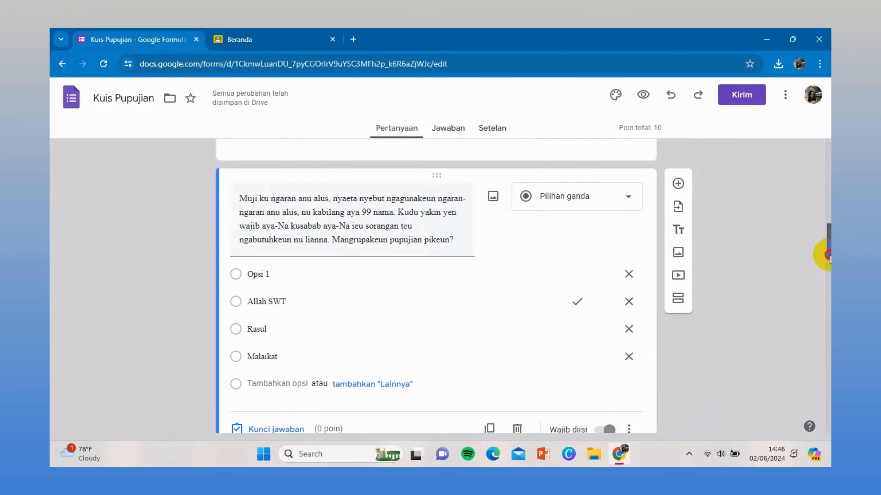
- Review the form's quiz settings, including grade release, respondent options and the default question points, and return to the questions
drag(828, 256, 821, 166)
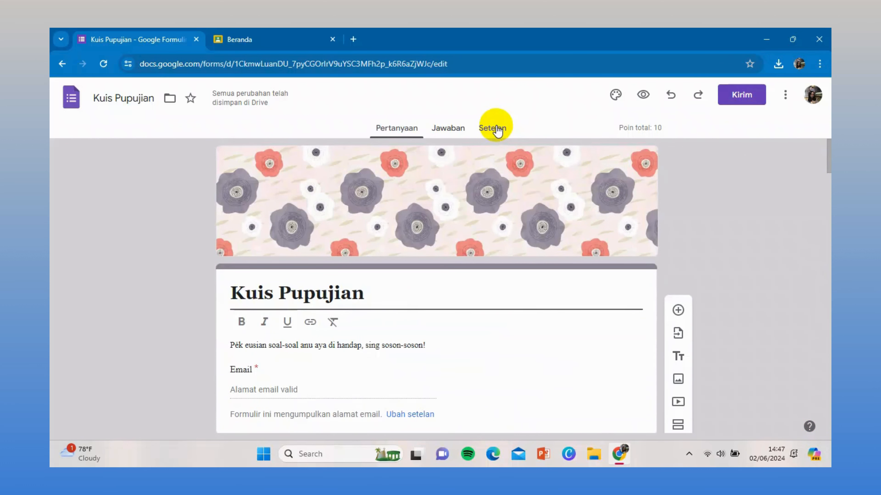
click(497, 131)
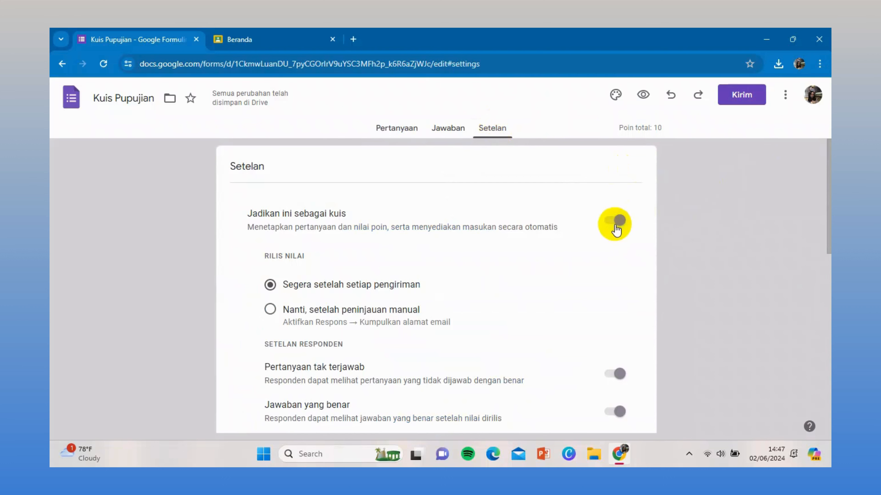
drag(827, 184, 827, 216)
scroll(828, 216, down, 2)
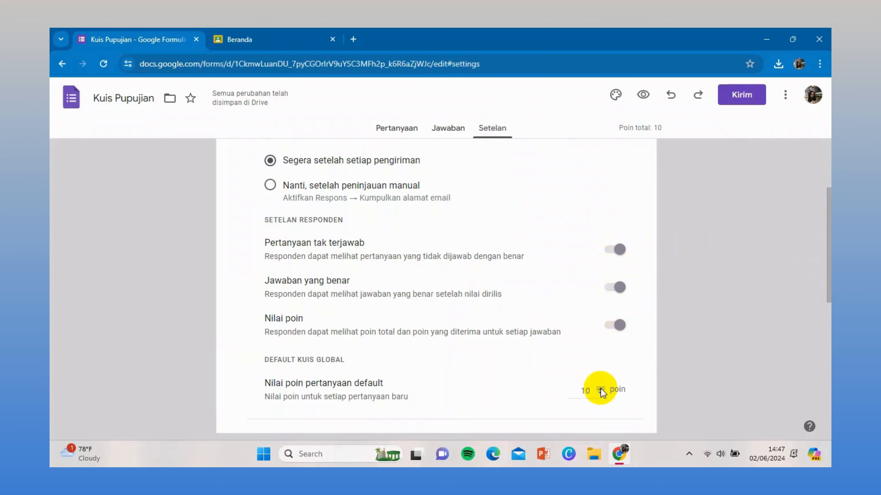
double_click(588, 391)
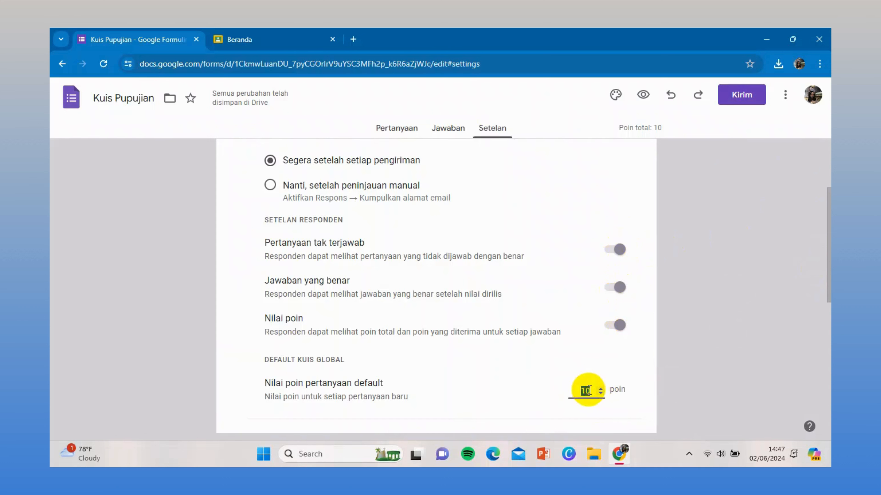
drag(827, 285, 819, 197)
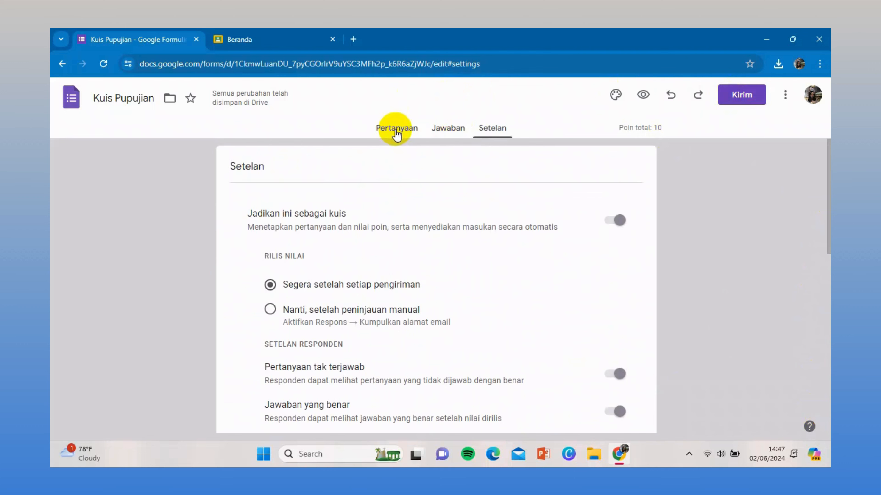
click(395, 132)
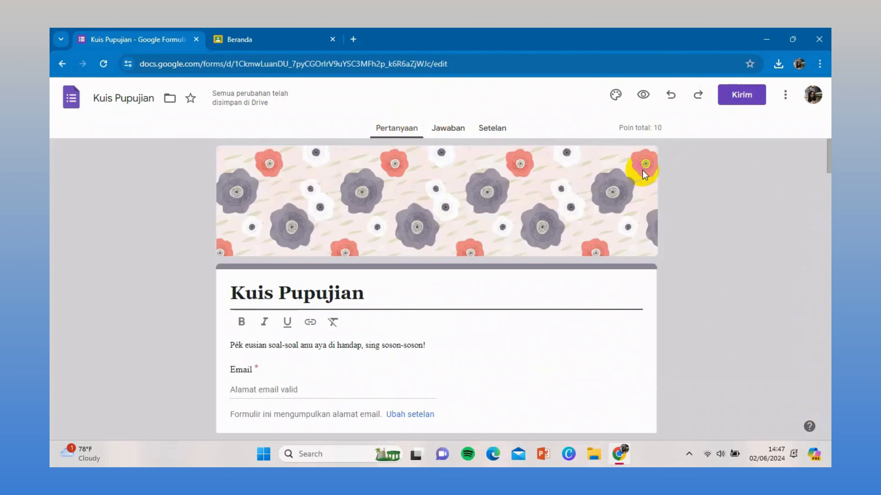
- Copy a shortened link for sending the Kuis Pupujian form, with email address collection set to Input responden, and close the sharing dialog
click(740, 100)
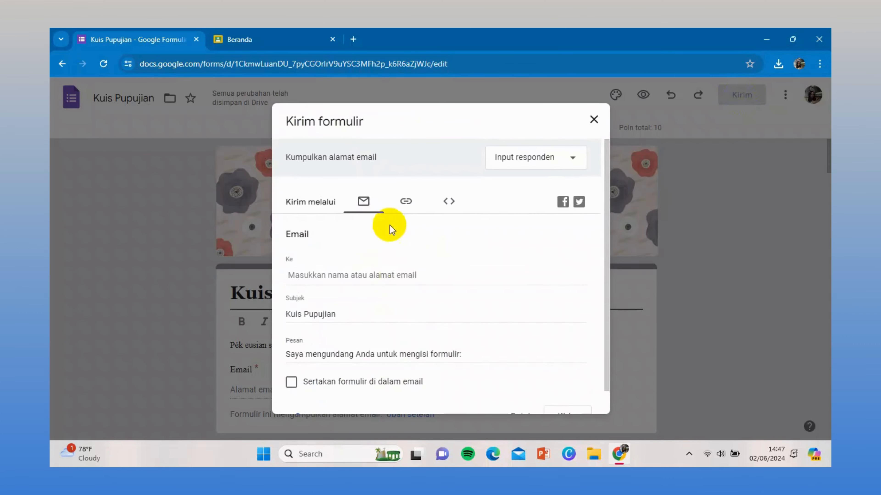
click(405, 202)
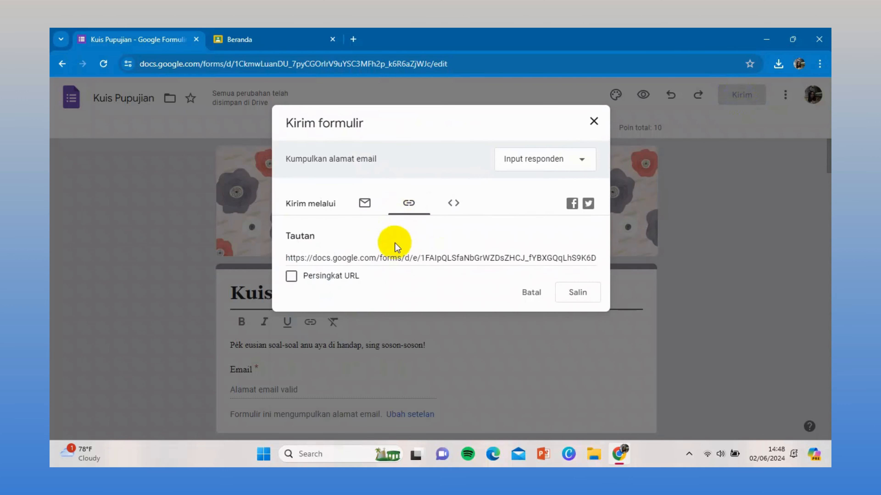
click(291, 277)
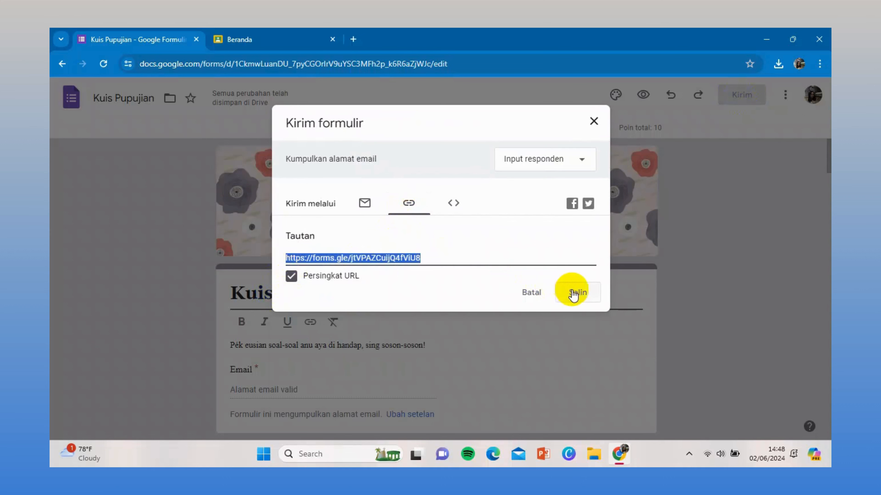
click(581, 160)
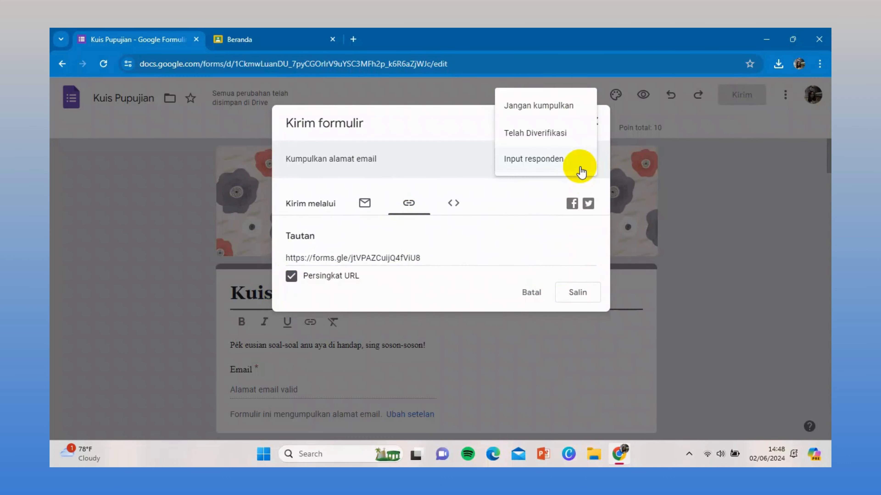
click(581, 172)
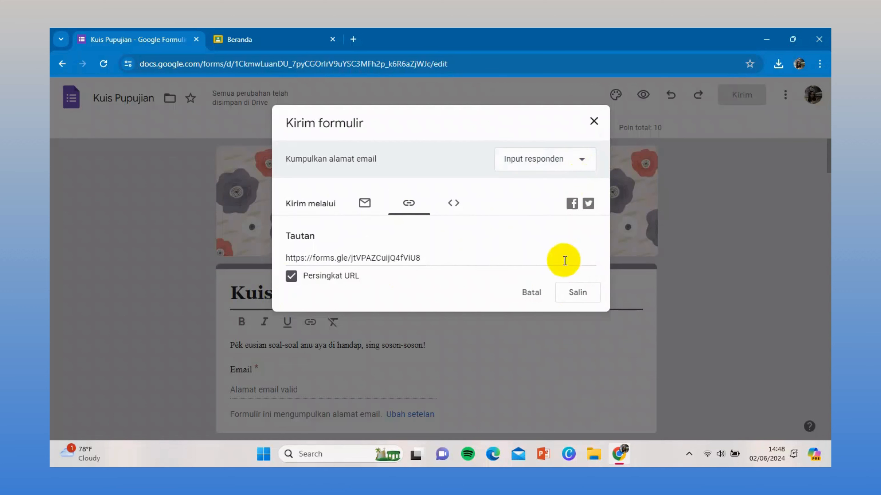
click(570, 292)
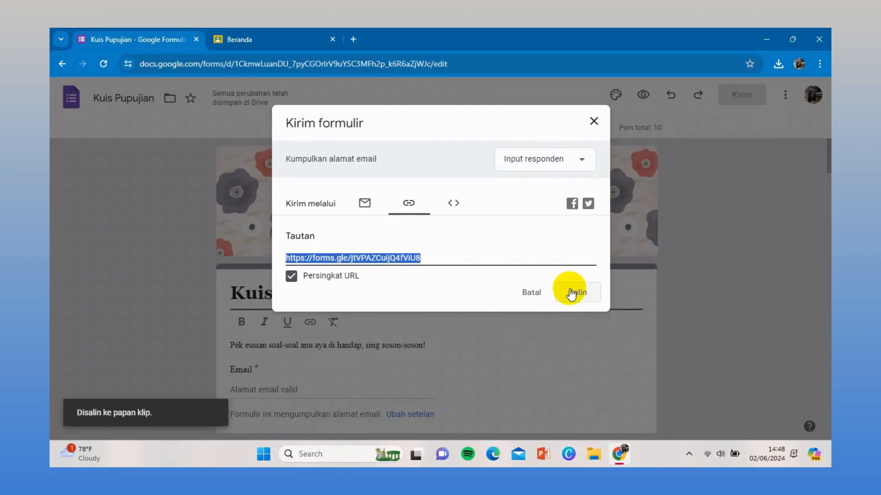
click(593, 121)
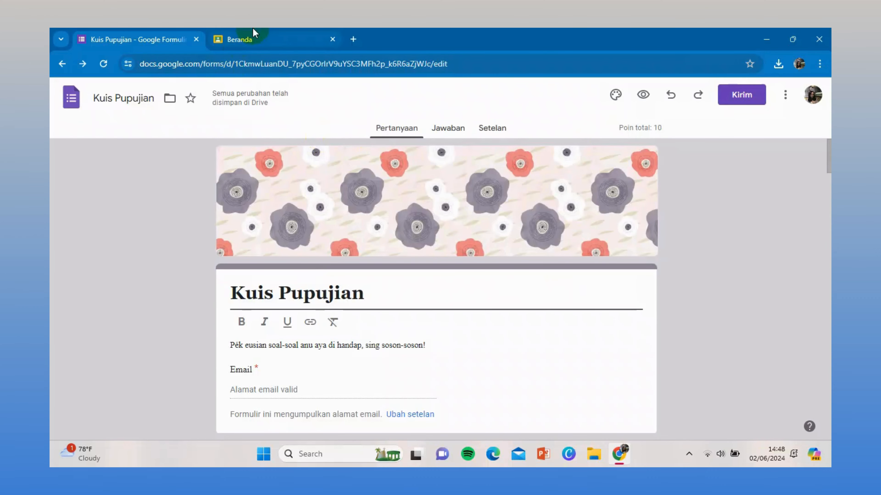
- Switch to Google Classroom and create a quiz assignment in the classwork of the XI IPS 3 class under Mengajar
click(253, 32)
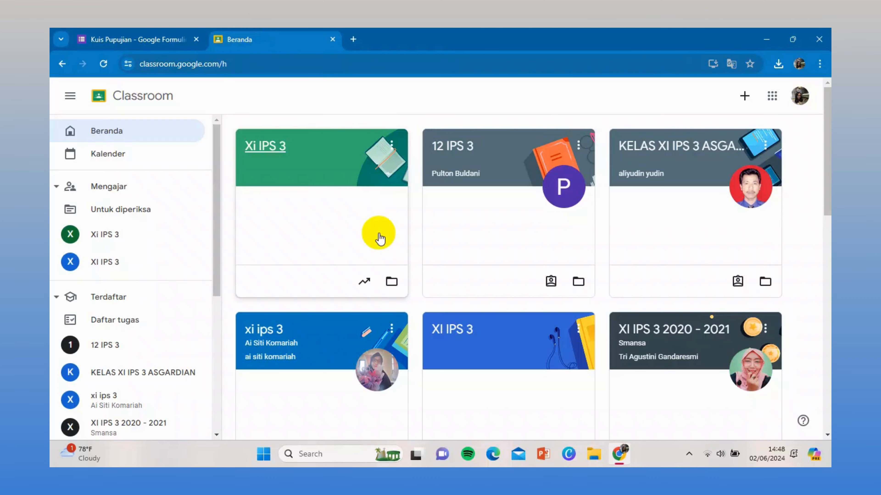
click(127, 271)
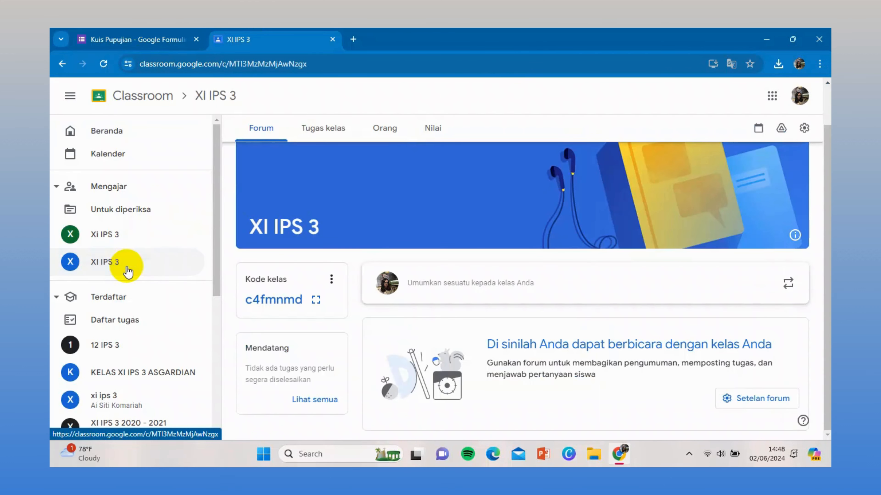
click(313, 127)
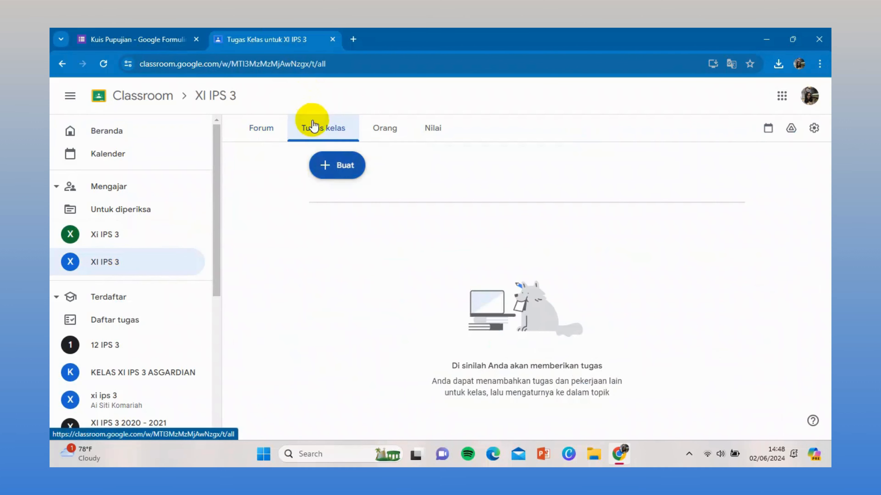
click(333, 168)
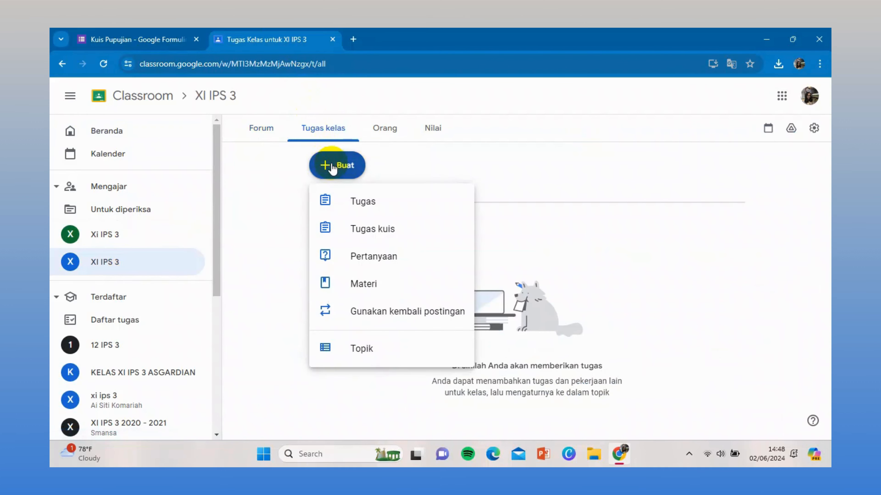
click(347, 224)
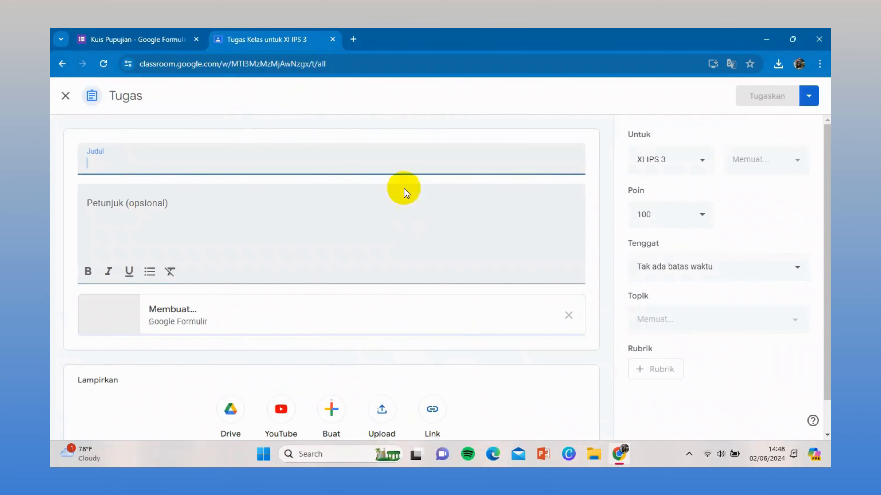
- Title the assignment "Kuis Pupujian" and enter the instructions "Pék eusian soal-soal anu aya di handap, sing soson-soson!"
text(Kuis Pupujian)
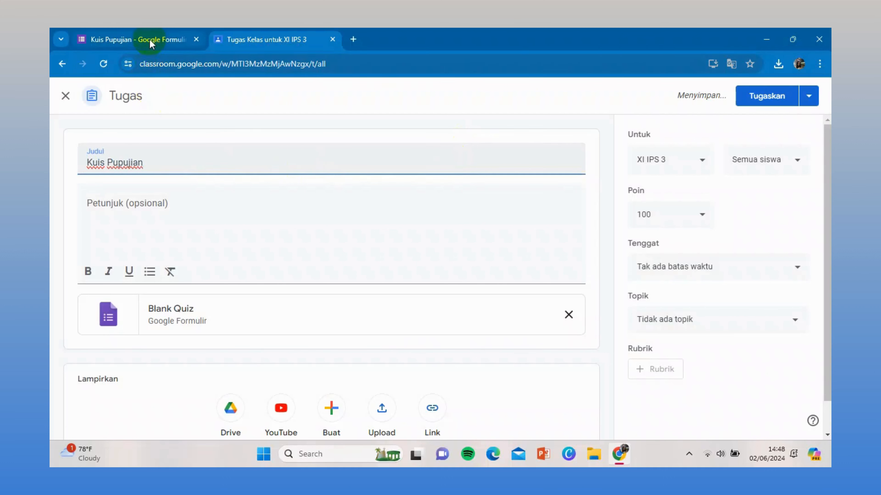
click(157, 205)
text(Pék eusian soal-soal anu aya di handap, sing soson-soson!)
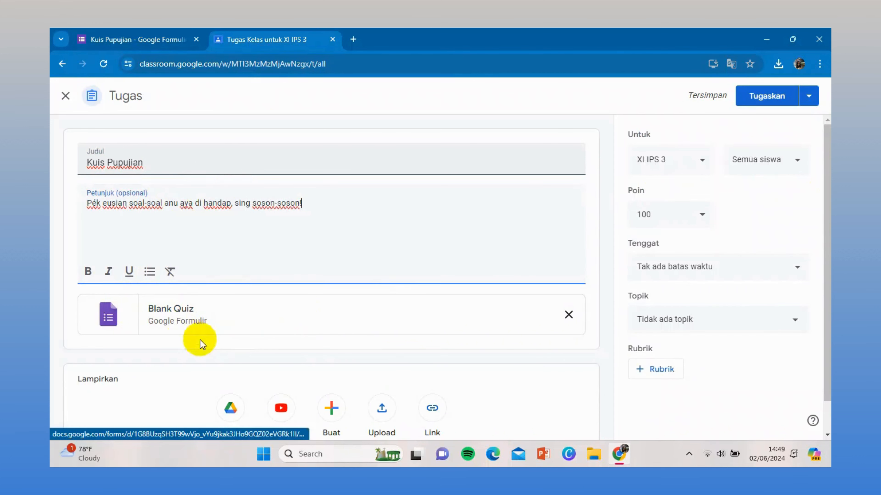
click(432, 408)
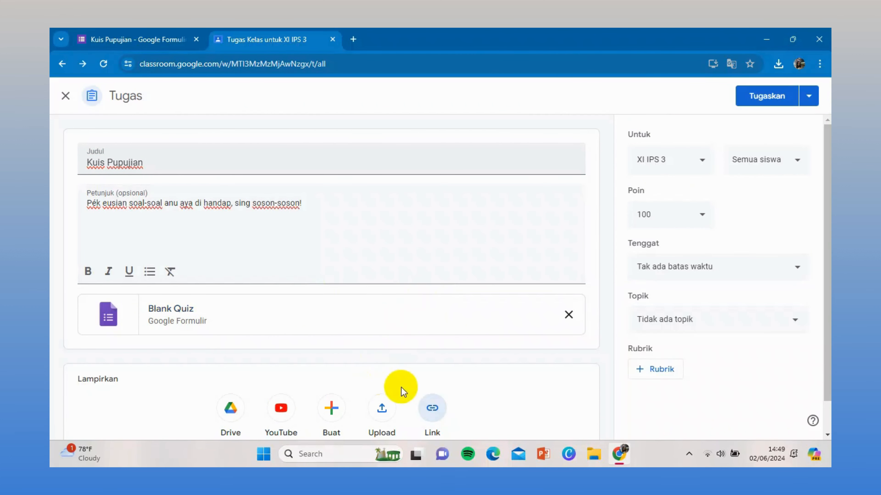
click(432, 408)
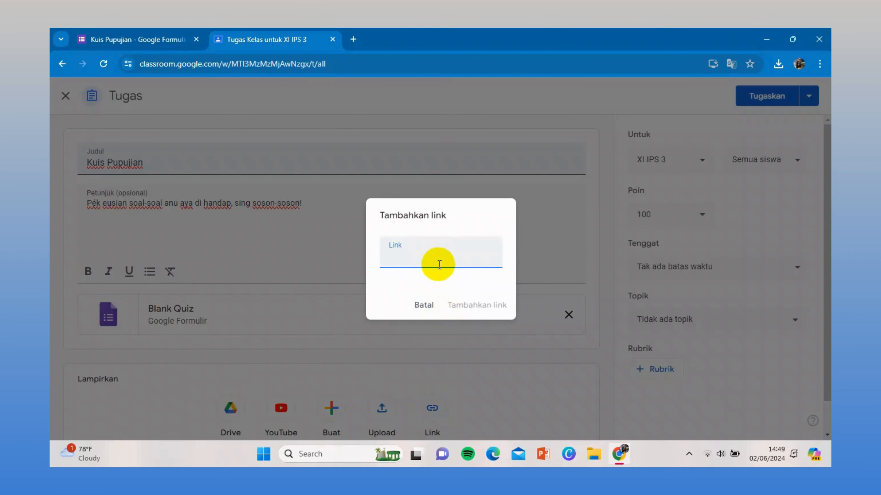
text(https://forms.gle/5kCdHK8btuXyYaM7)
click(473, 305)
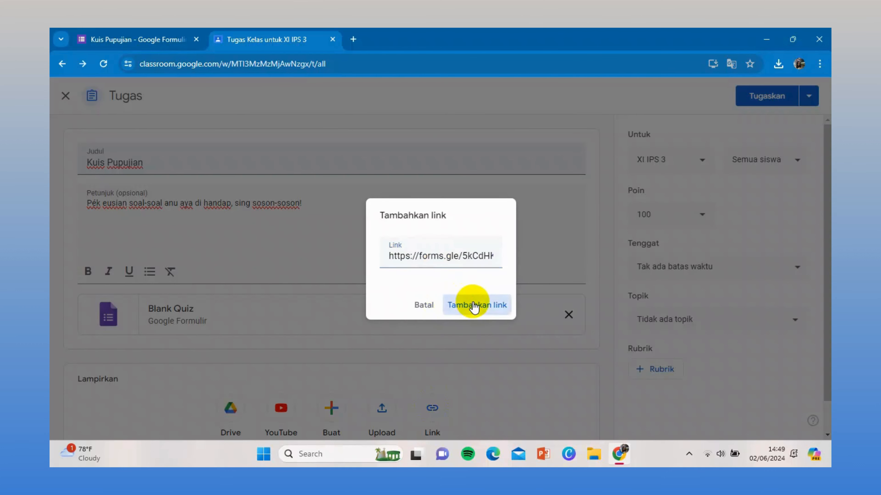
click(577, 322)
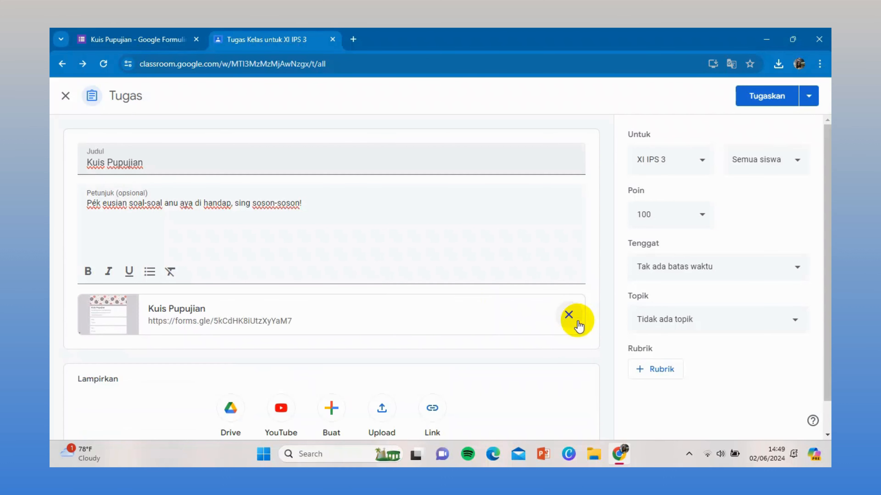
- Review which students receive the Kuis Pupujian assignment and the grading options for its points, without changing them
click(743, 167)
click(742, 189)
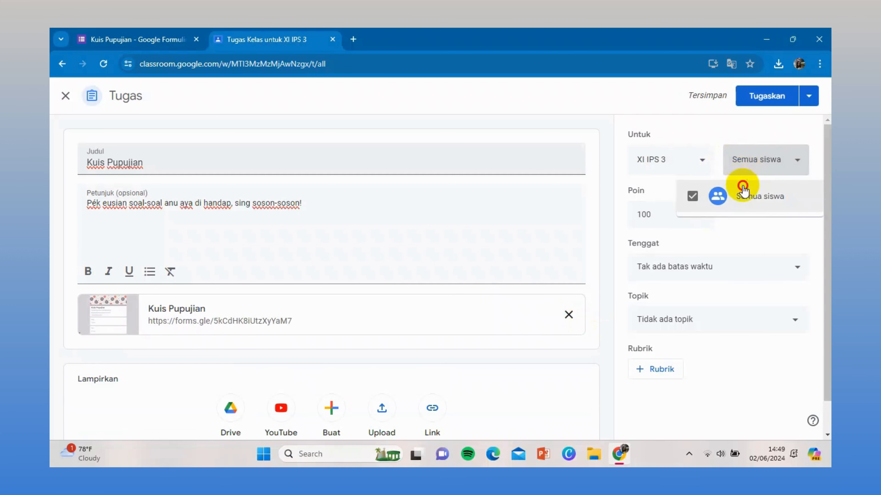
click(701, 157)
click(699, 215)
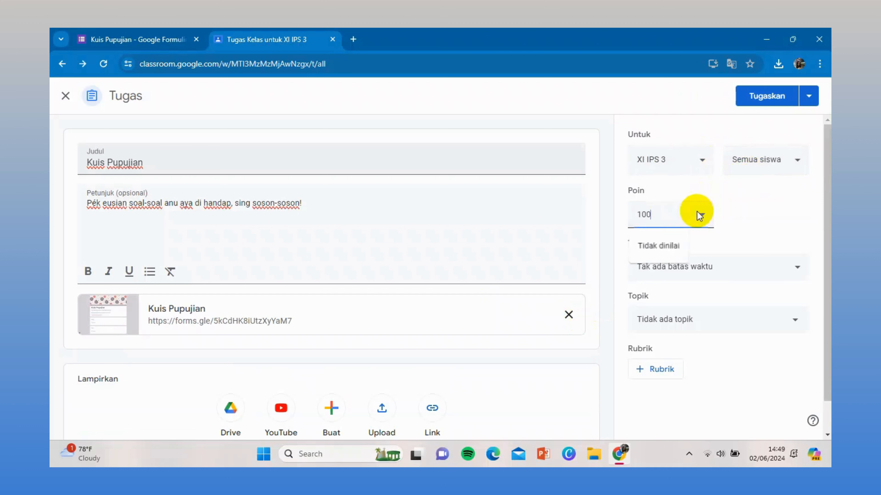
click(670, 213)
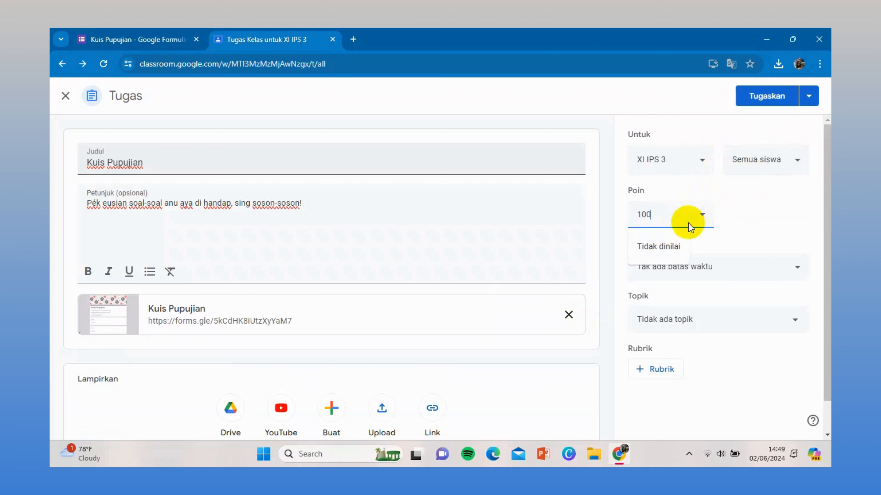
click(709, 236)
- Set the assignment's due date to 5 Jun 2024 at 23.59 and close submissions after the deadline
click(716, 261)
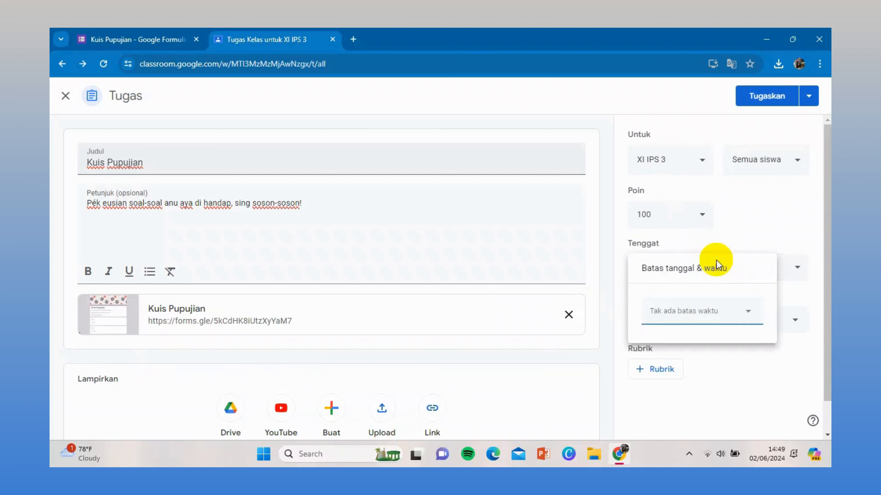
click(711, 307)
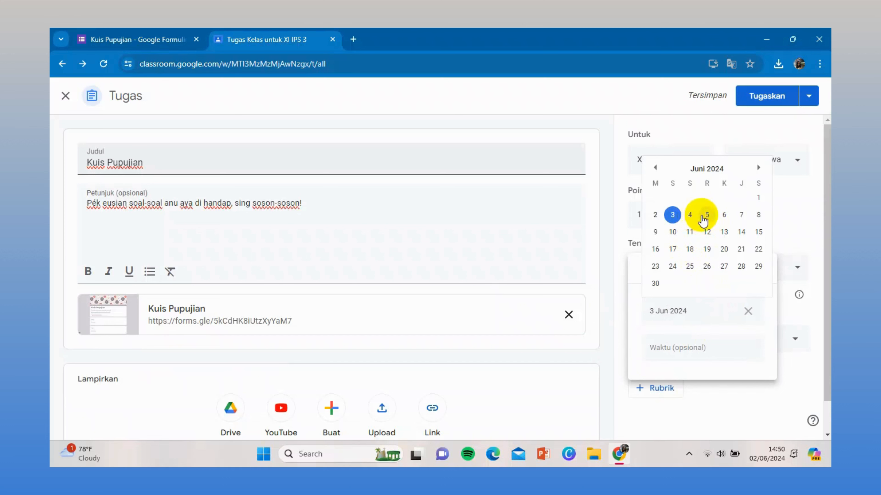
click(706, 215)
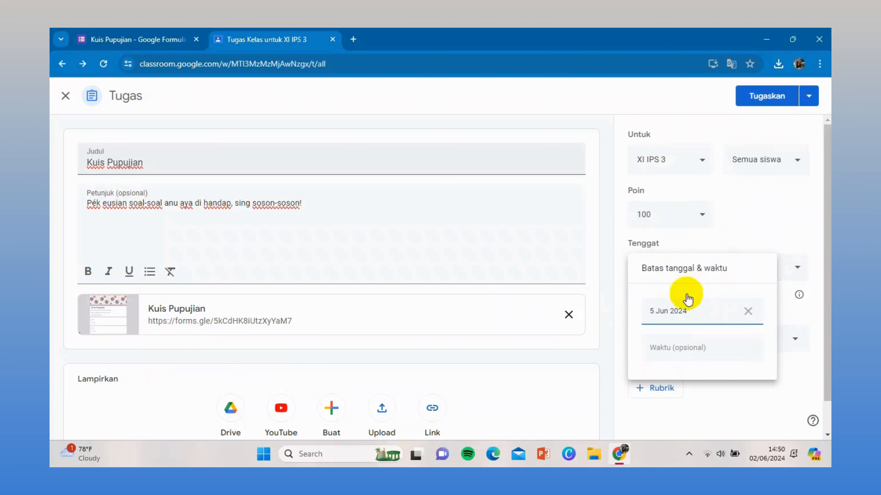
click(689, 346)
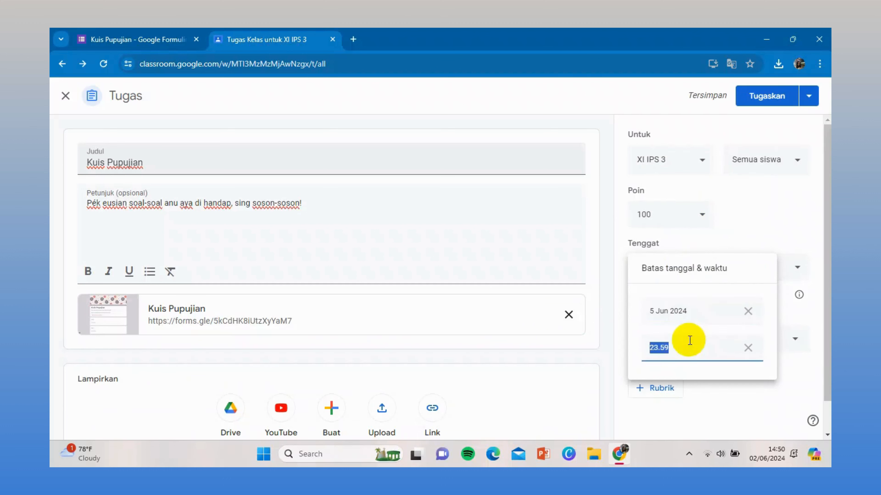
click(698, 388)
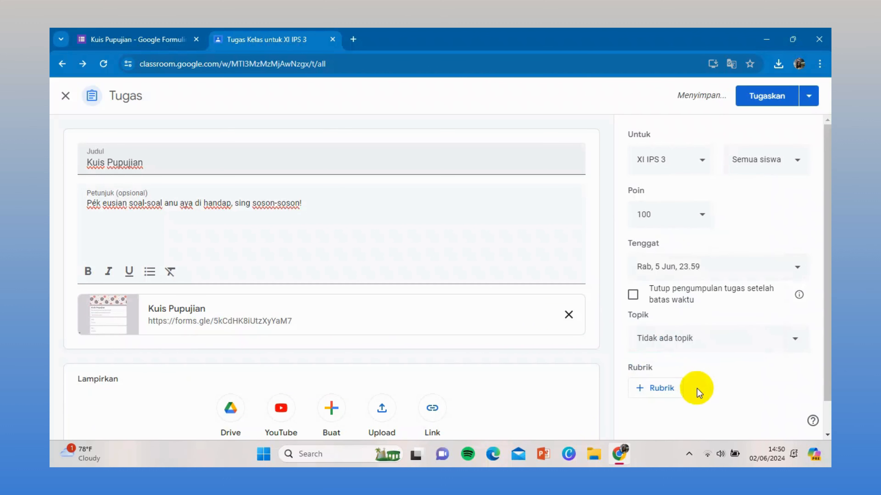
click(632, 296)
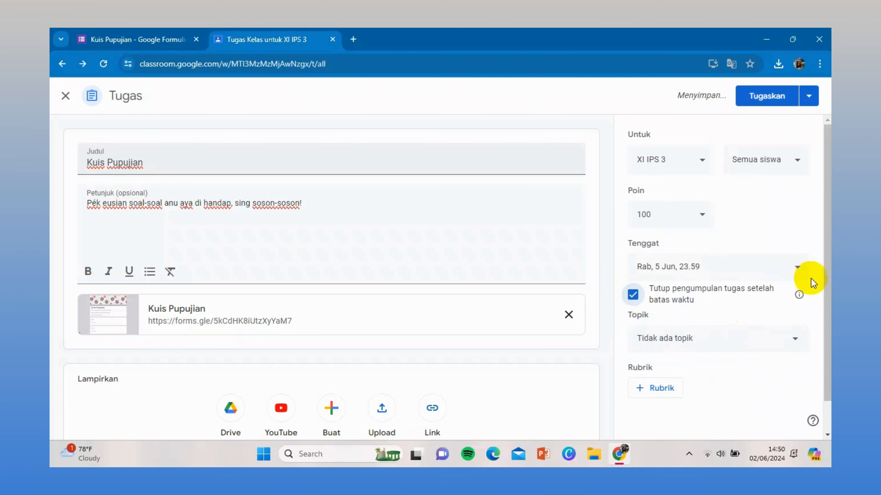
- Publish the Kuis Pupujian assignment to the XI IPS 3 class and dismiss the tip about adding topics
drag(826, 288, 813, 264)
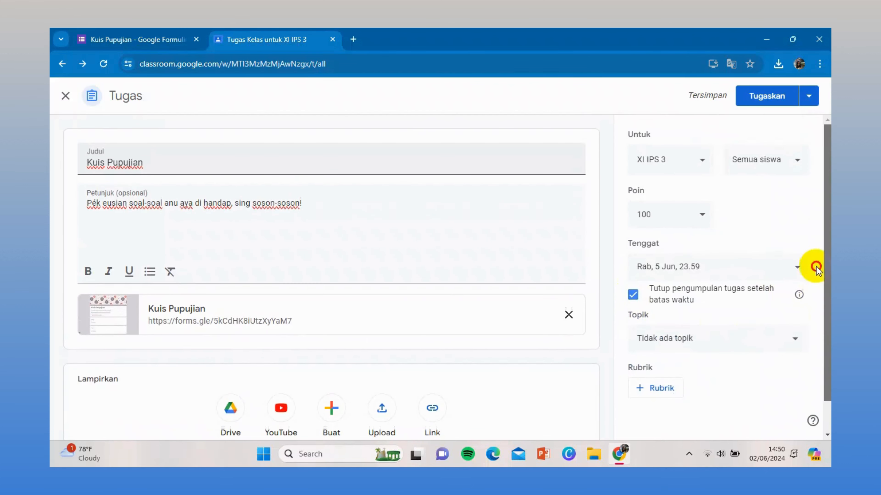
click(779, 101)
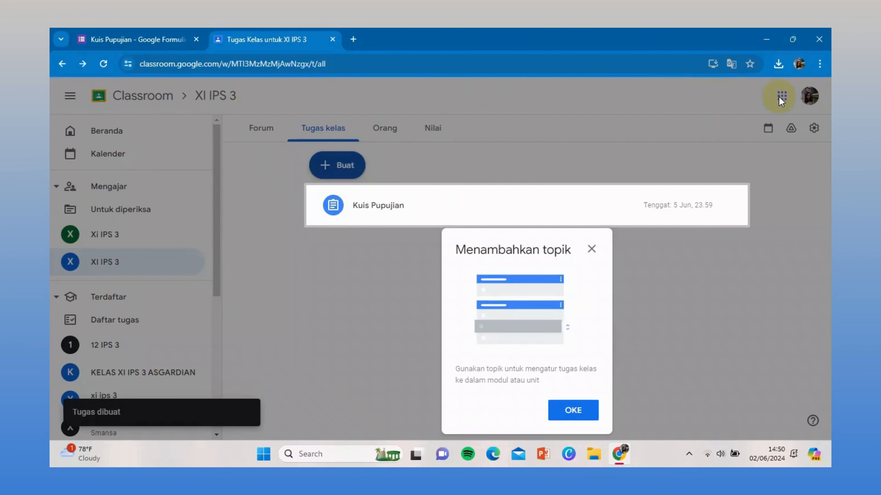
click(578, 411)
- Copy the link of the Kuis Pupujian assignment from the class's classwork list and minimize the browser window
mouse_move(625, 202)
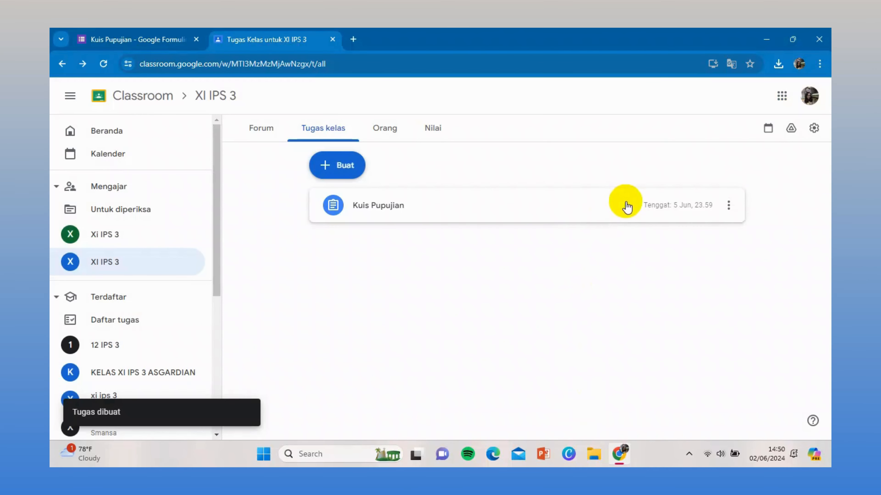
click(728, 212)
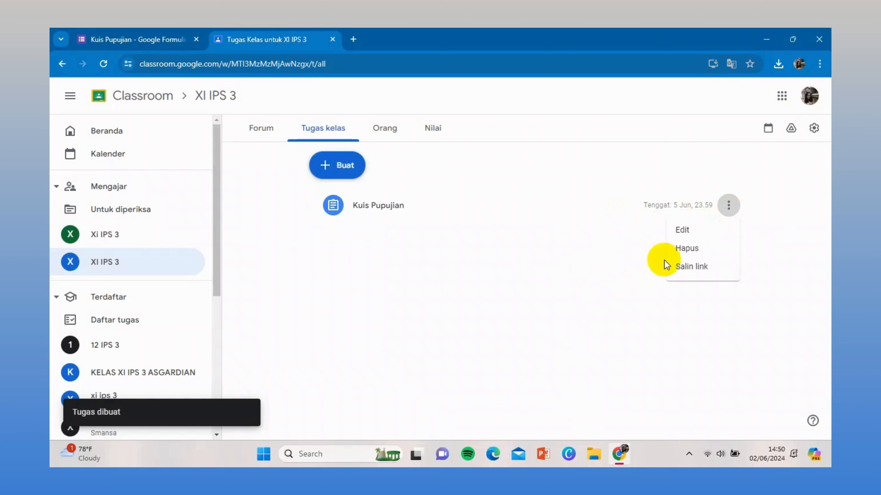
click(674, 267)
click(675, 267)
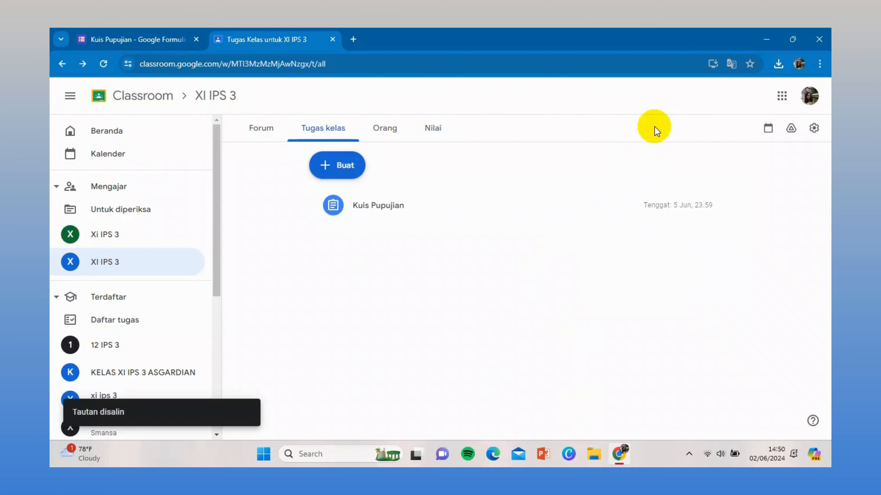
click(766, 38)
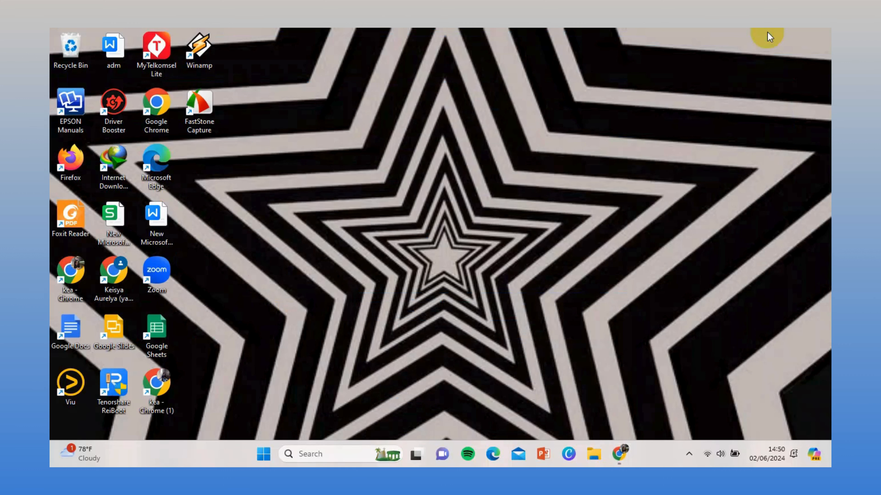